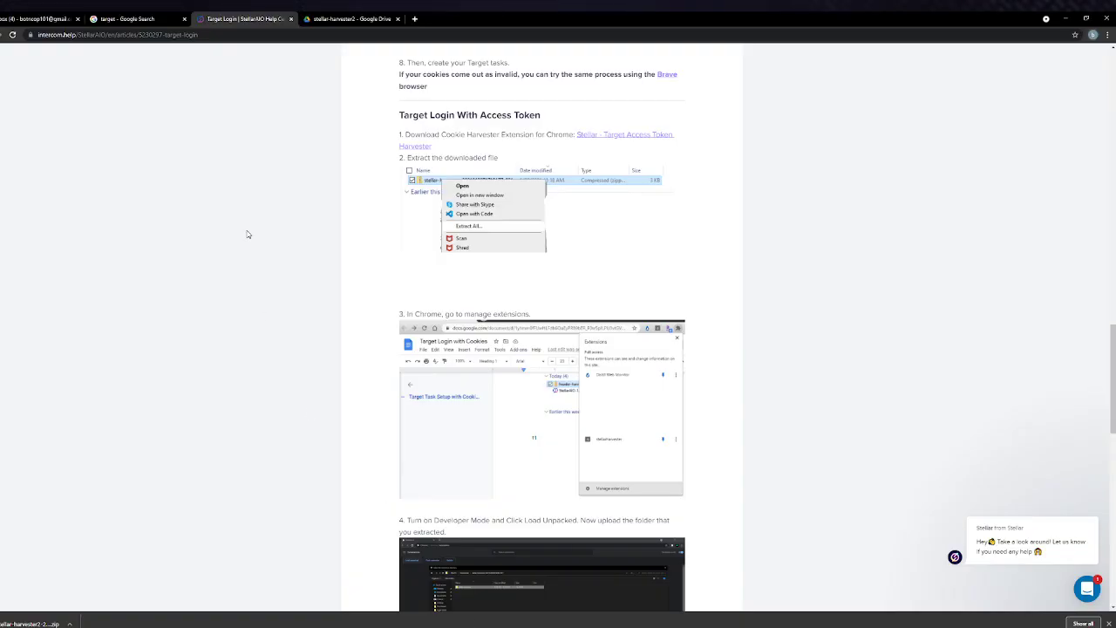
Step: Find the Access Token section of the Target Login article and bring up the harvester link's options
scroll(246, 235, up, 5)
scroll(288, 261, up, 5)
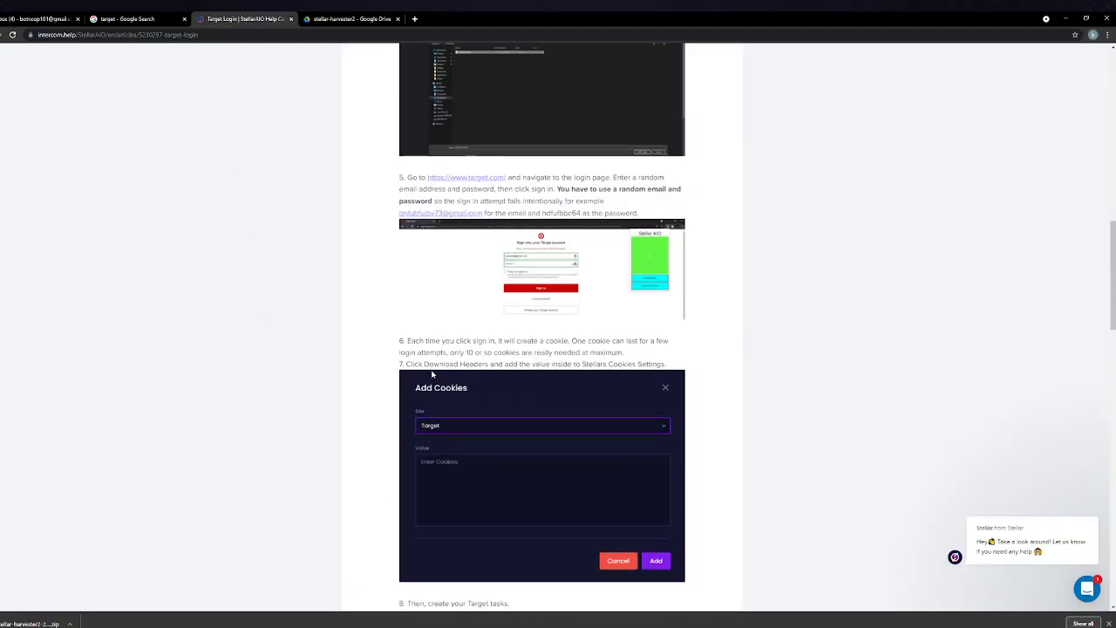
scroll(348, 305, up, 5)
scroll(400, 346, up, 3)
scroll(400, 346, up, 2)
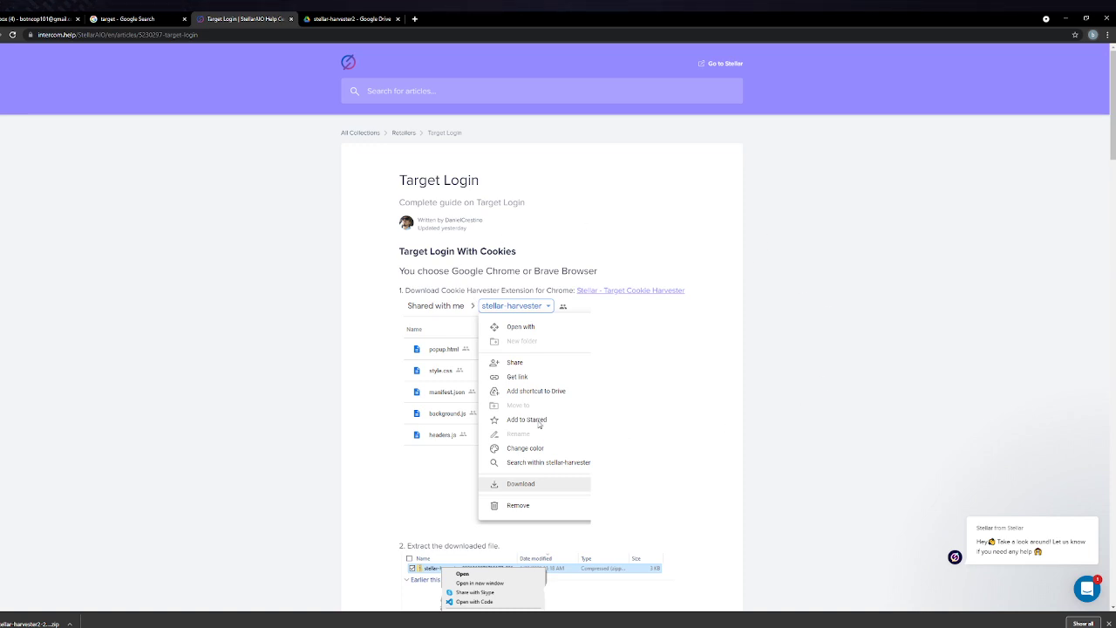
scroll(487, 186, down, 2)
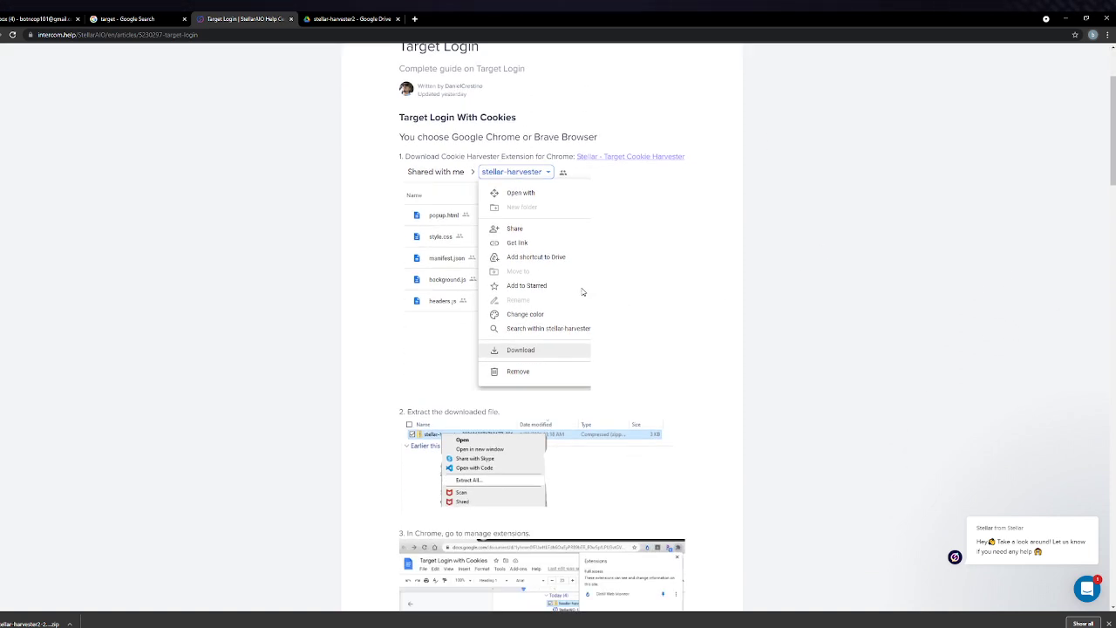
scroll(703, 334, down, 3)
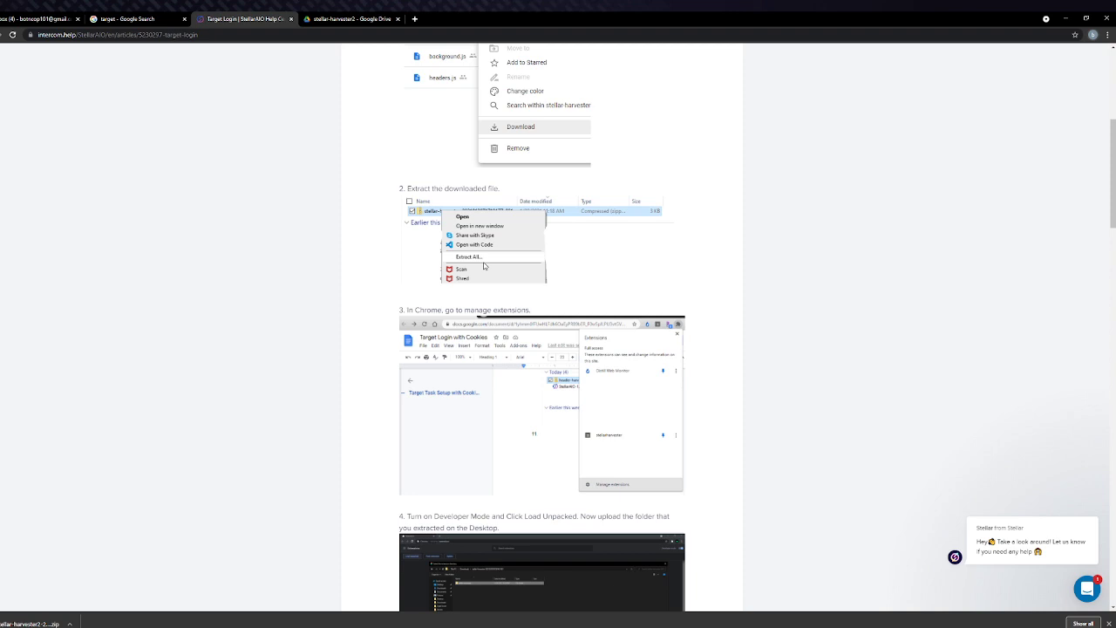
scroll(487, 266, up, 5)
scroll(529, 361, down, 2)
scroll(558, 366, down, 5)
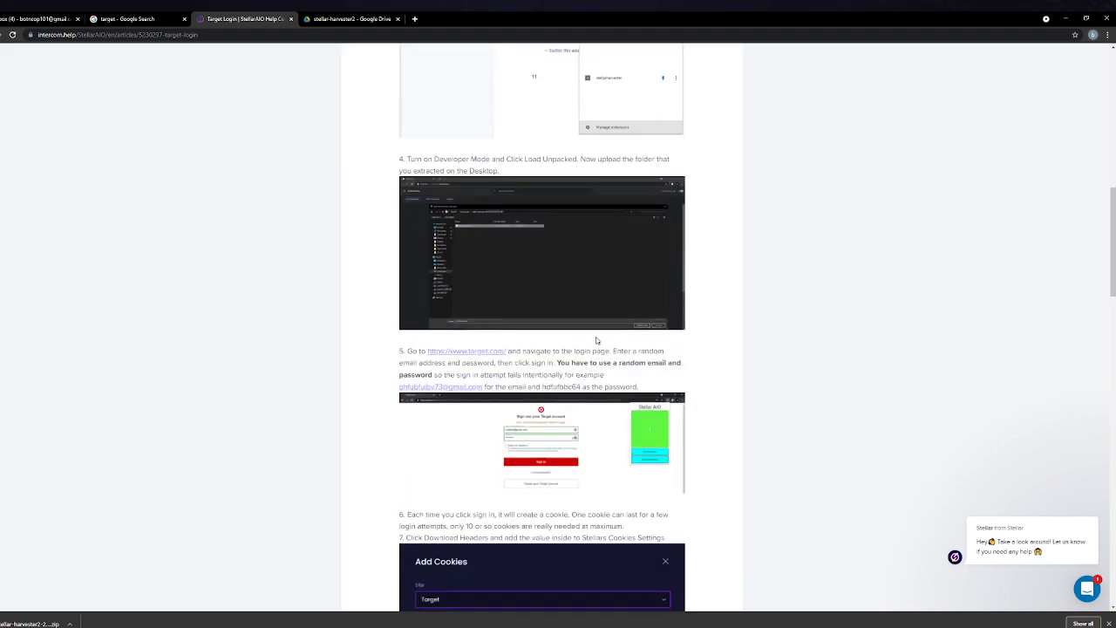
scroll(593, 371, down, 4)
scroll(633, 378, down, 2)
scroll(633, 378, down, 4)
scroll(511, 392, down, 3)
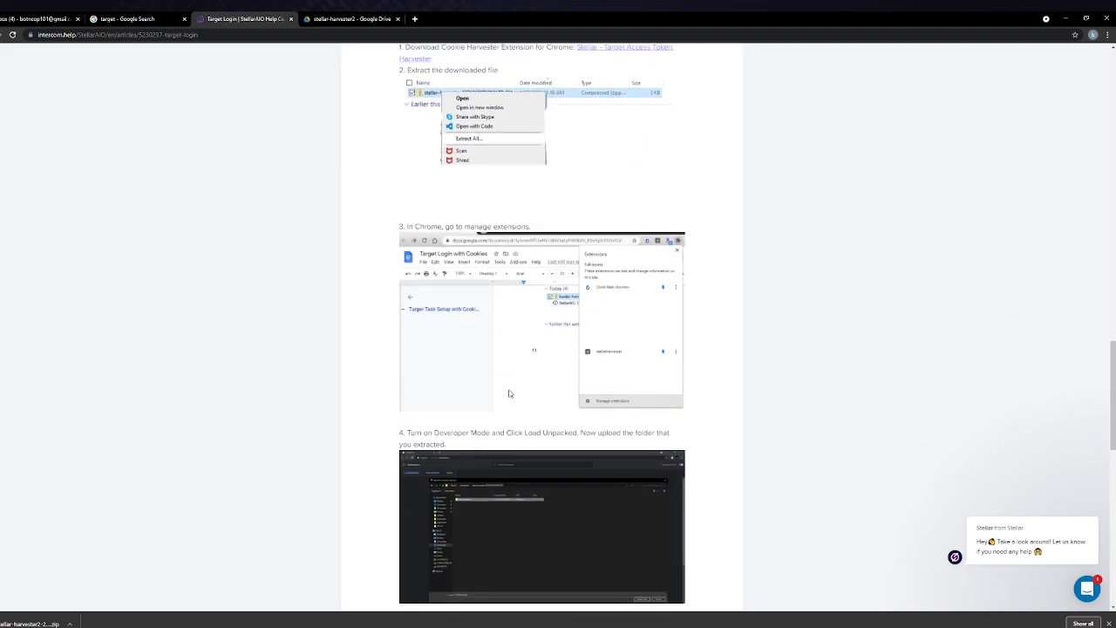
scroll(550, 246, up, 1)
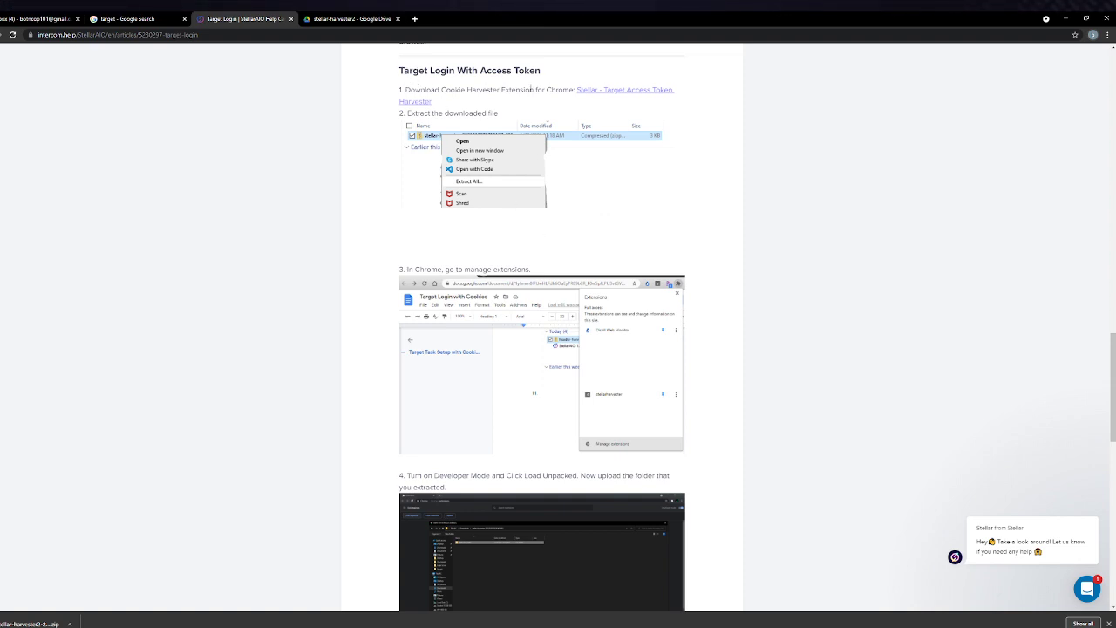
right_click(621, 94)
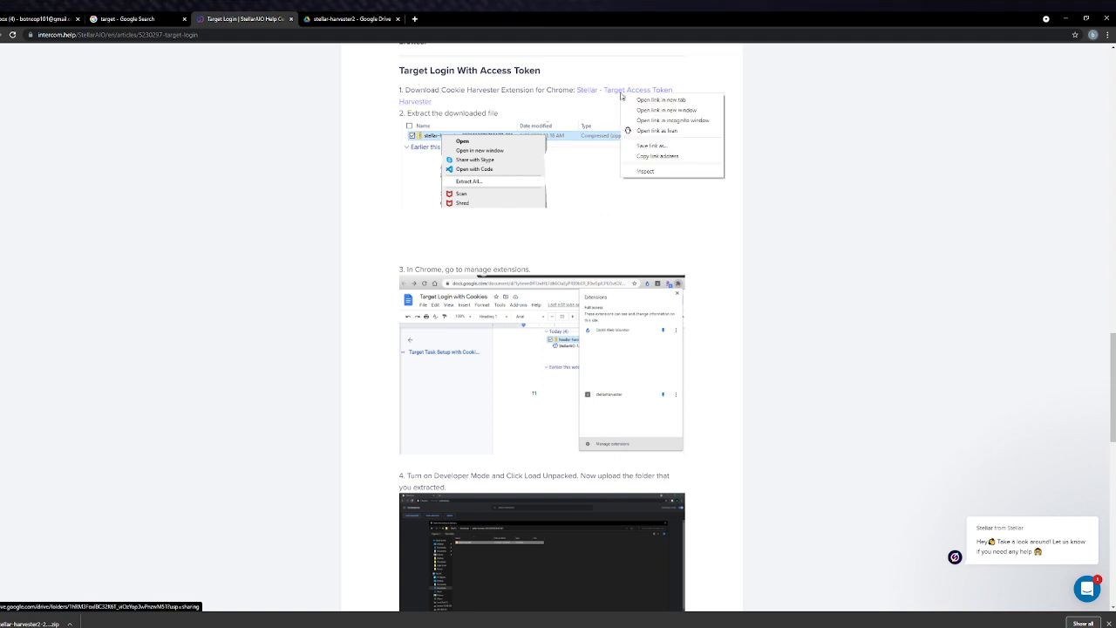
Step: Download the stellar-harvester2 Drive folder as a zip and reveal it in Downloads
click(361, 21)
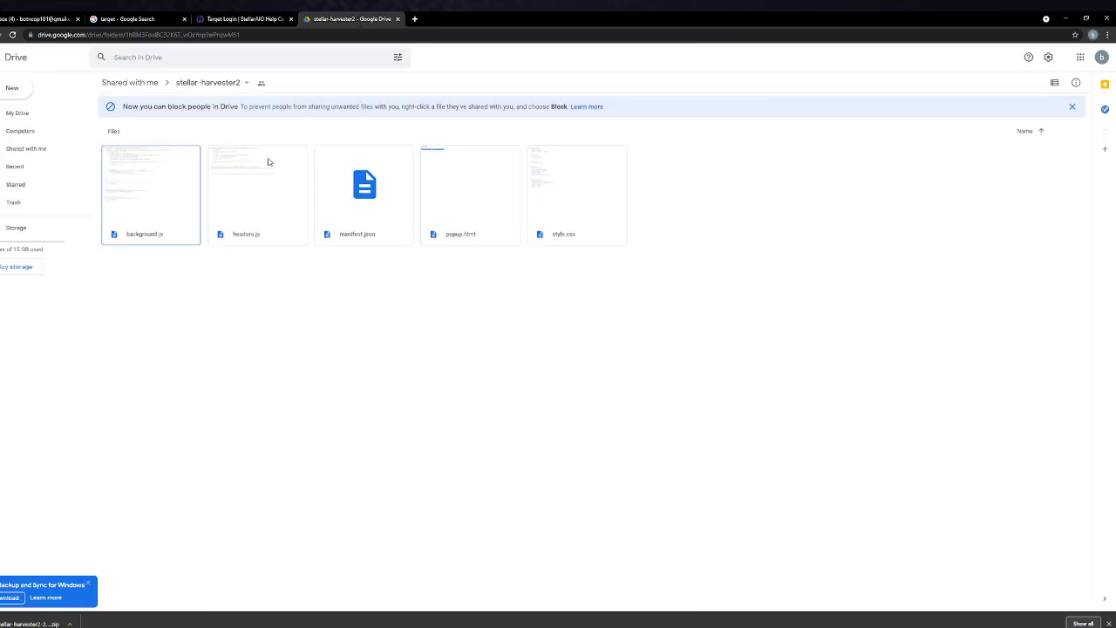
click(247, 83)
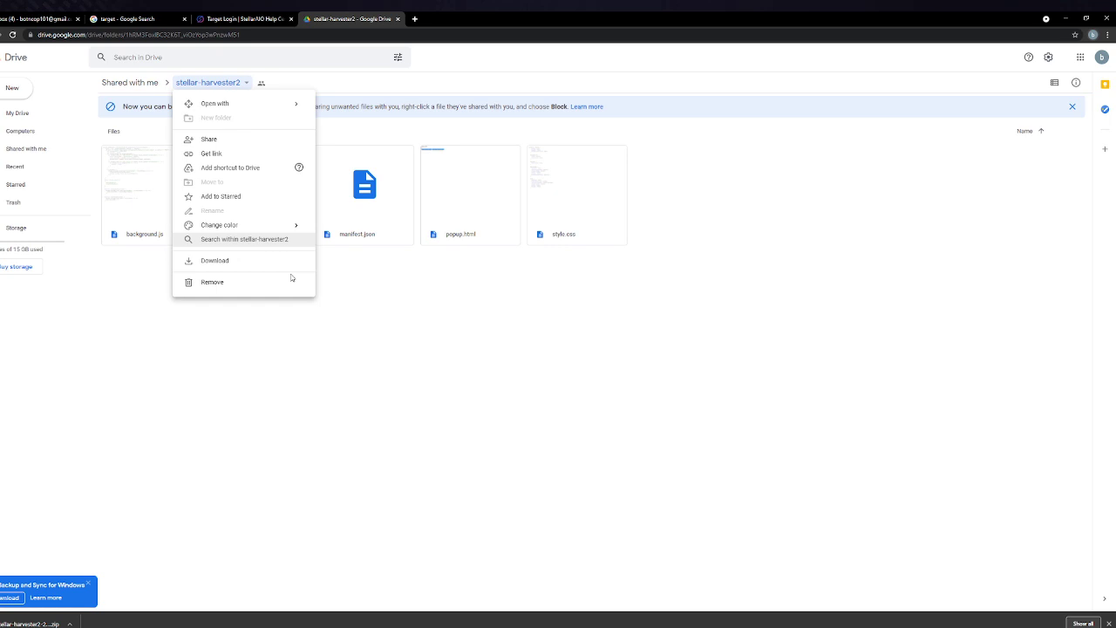
click(313, 444)
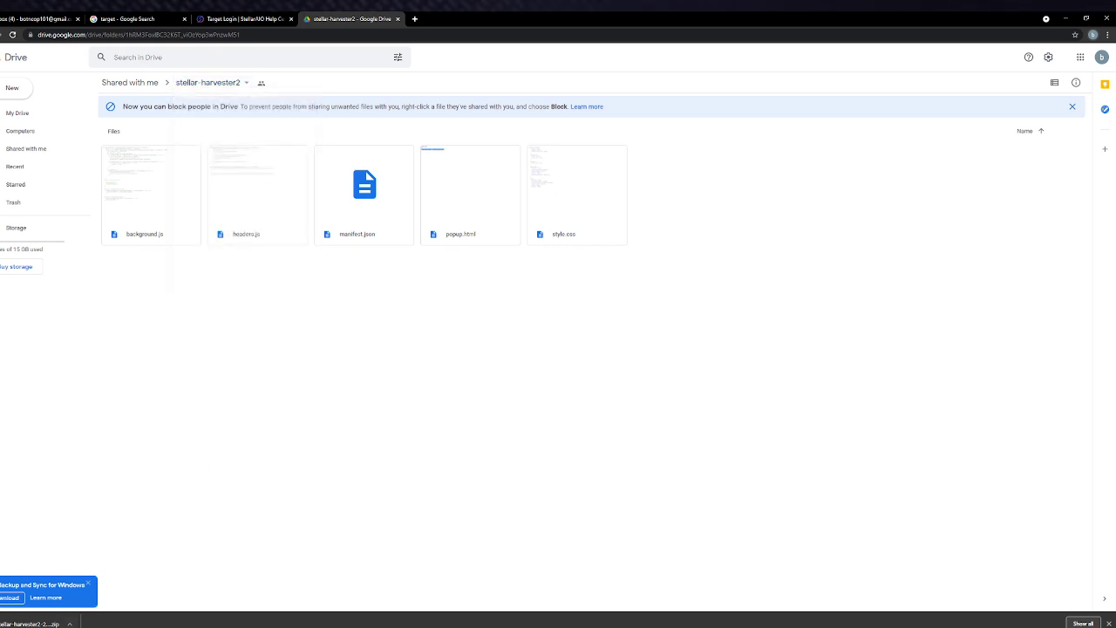
click(72, 624)
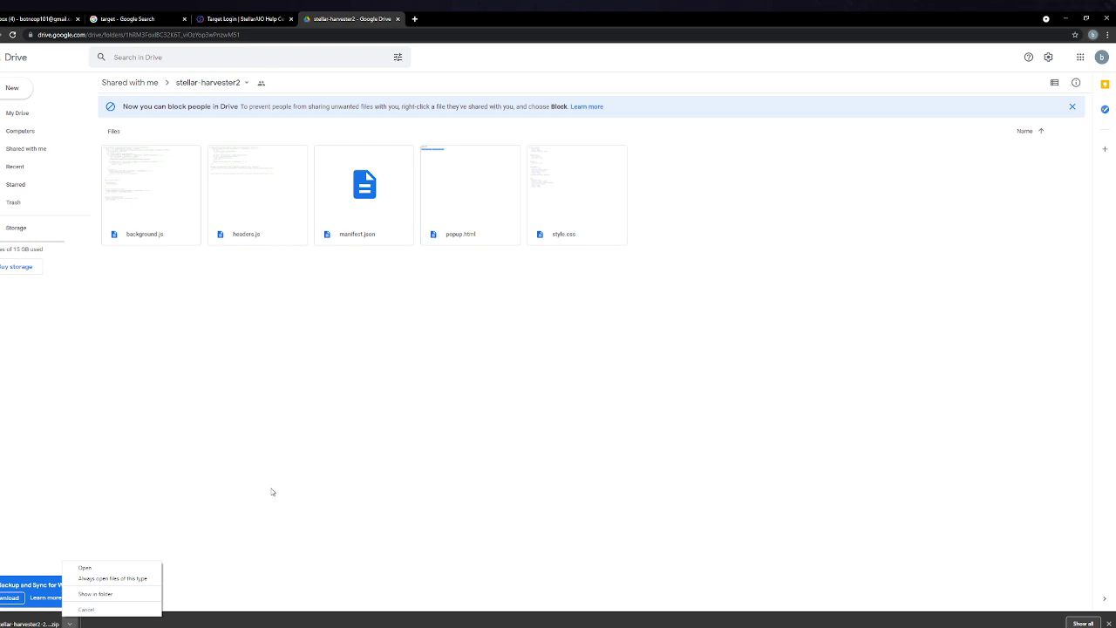
click(102, 600)
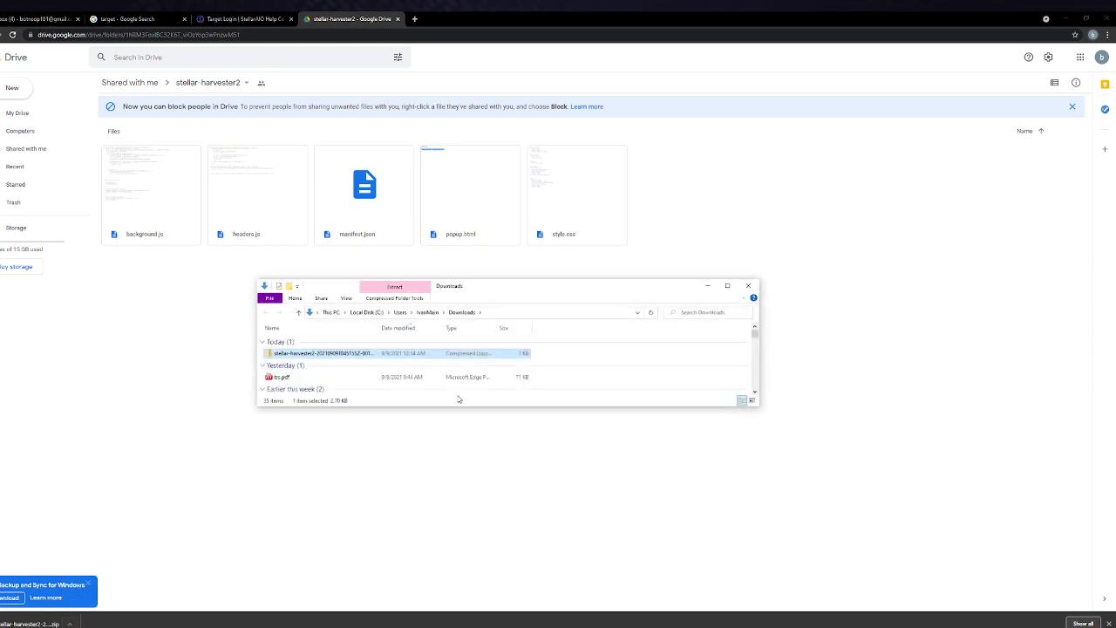
Step: Extract the harvester zip into a stellar-harvester2 folder in Downloads and close Explorer
right_click(413, 356)
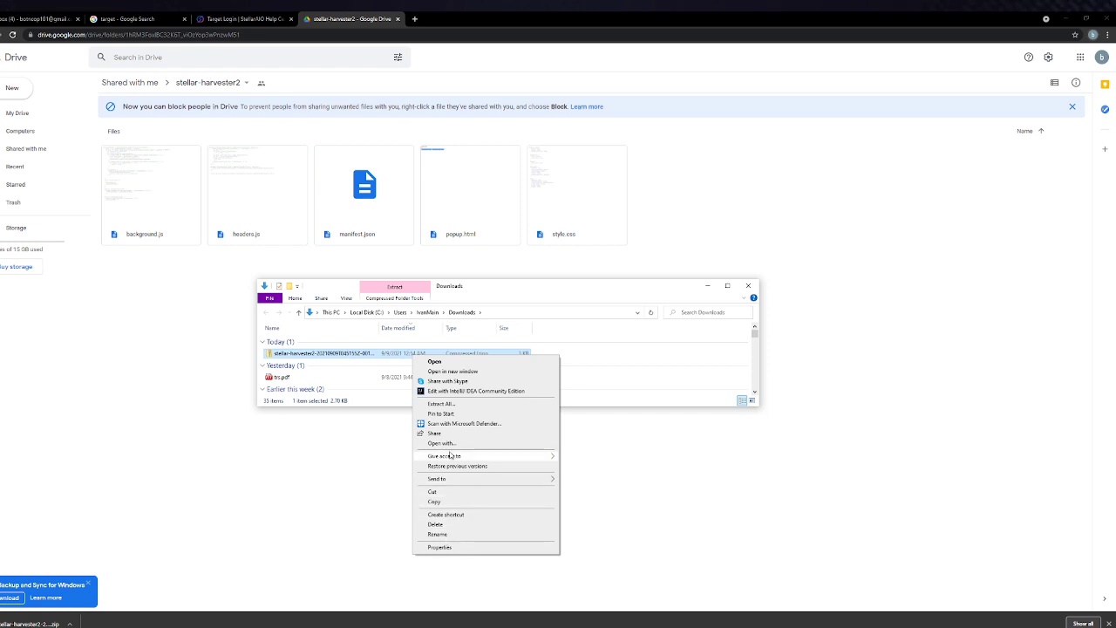
click(441, 404)
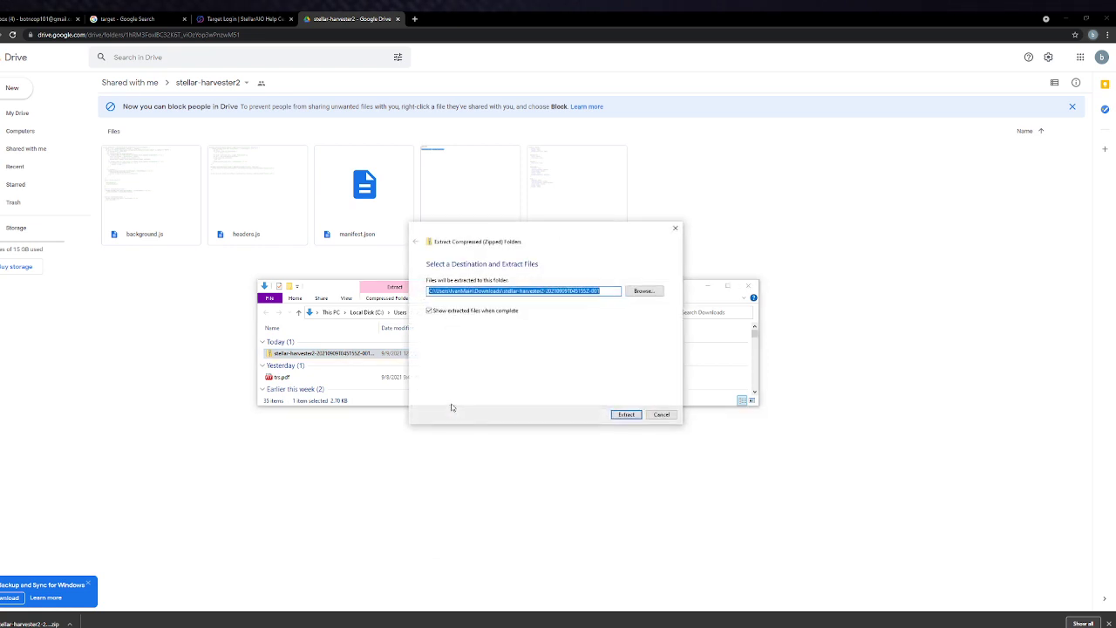
click(625, 415)
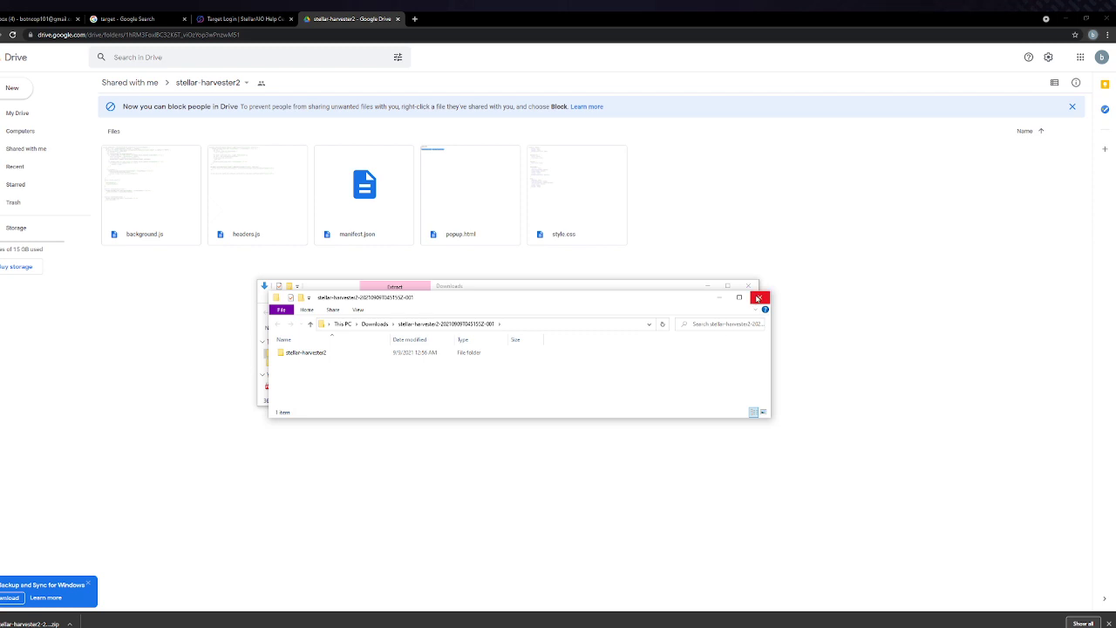
click(759, 298)
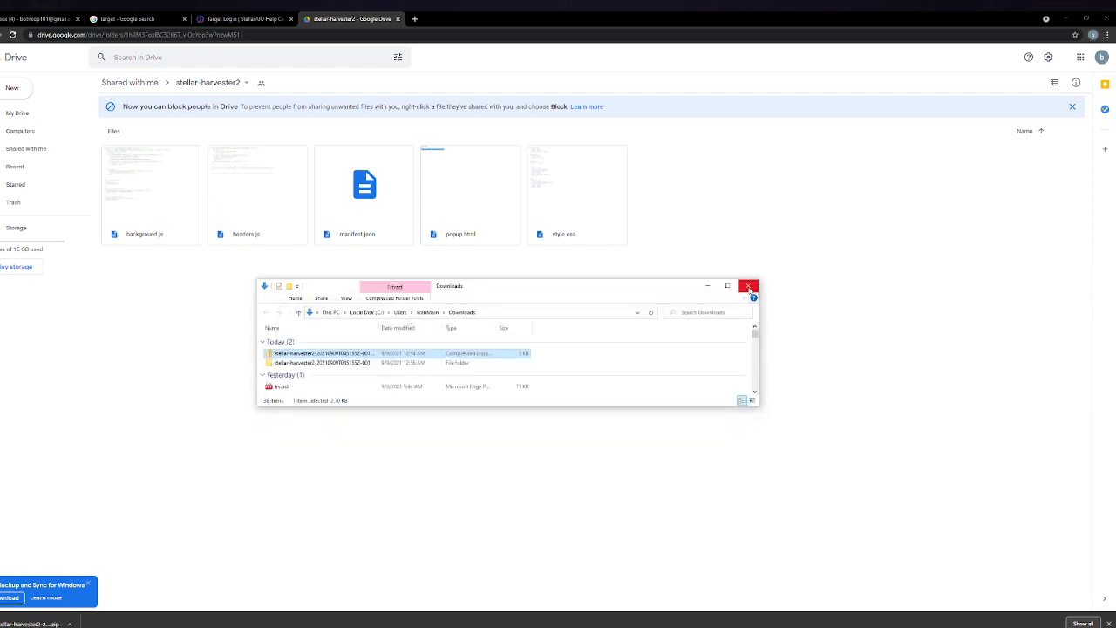
Step: Open Chrome's Extensions management page in a new tab through the browser menu
click(1104, 35)
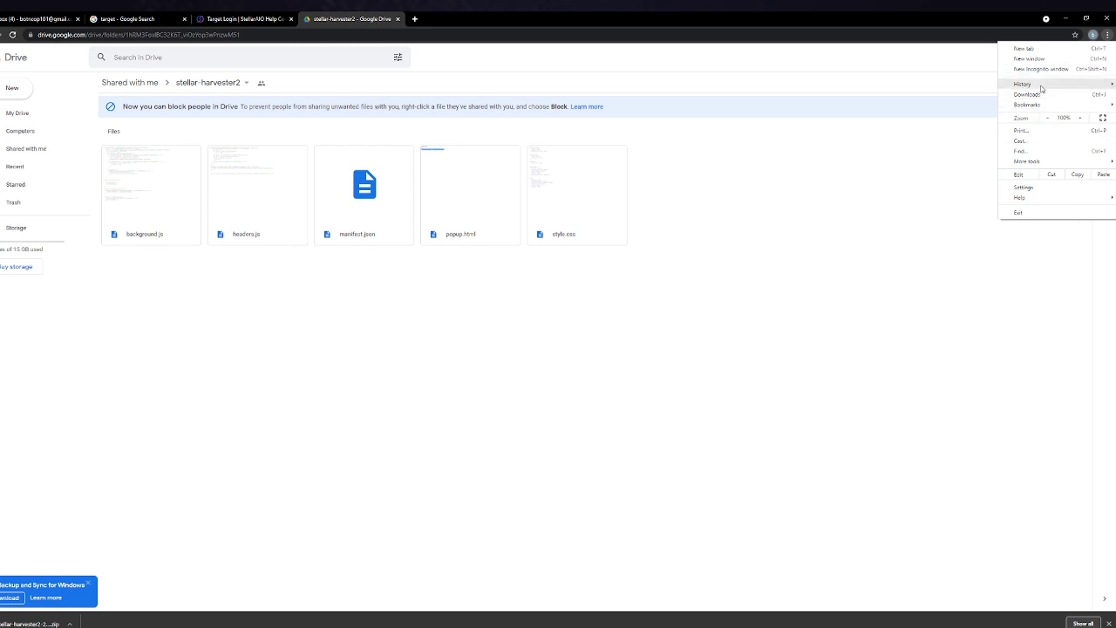
click(1026, 187)
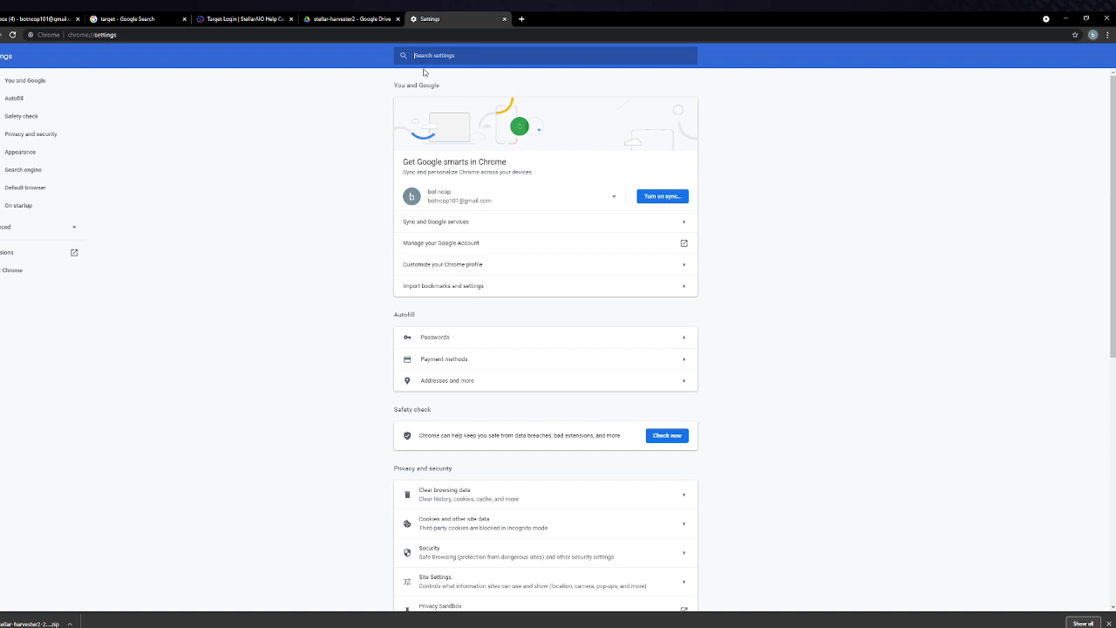
text(co)
text(ns)
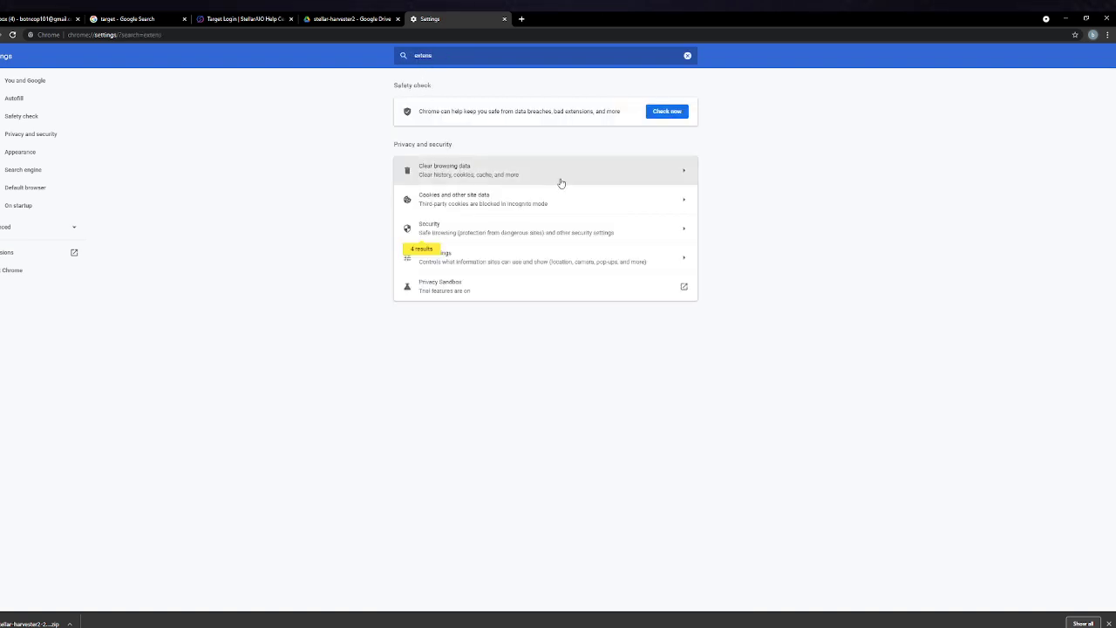
click(1107, 35)
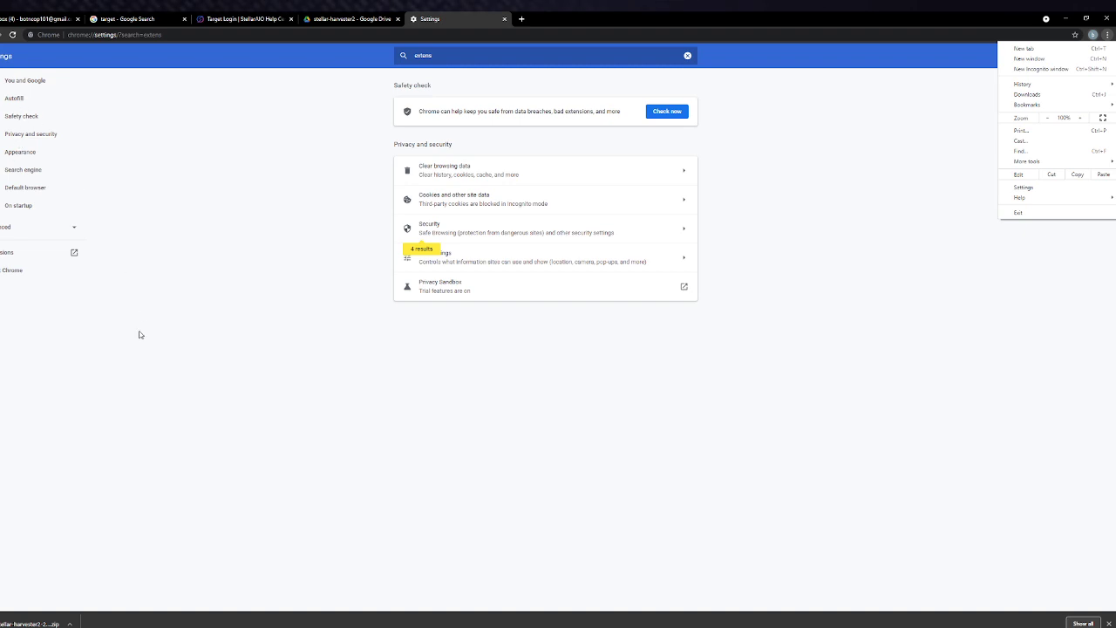
click(4, 253)
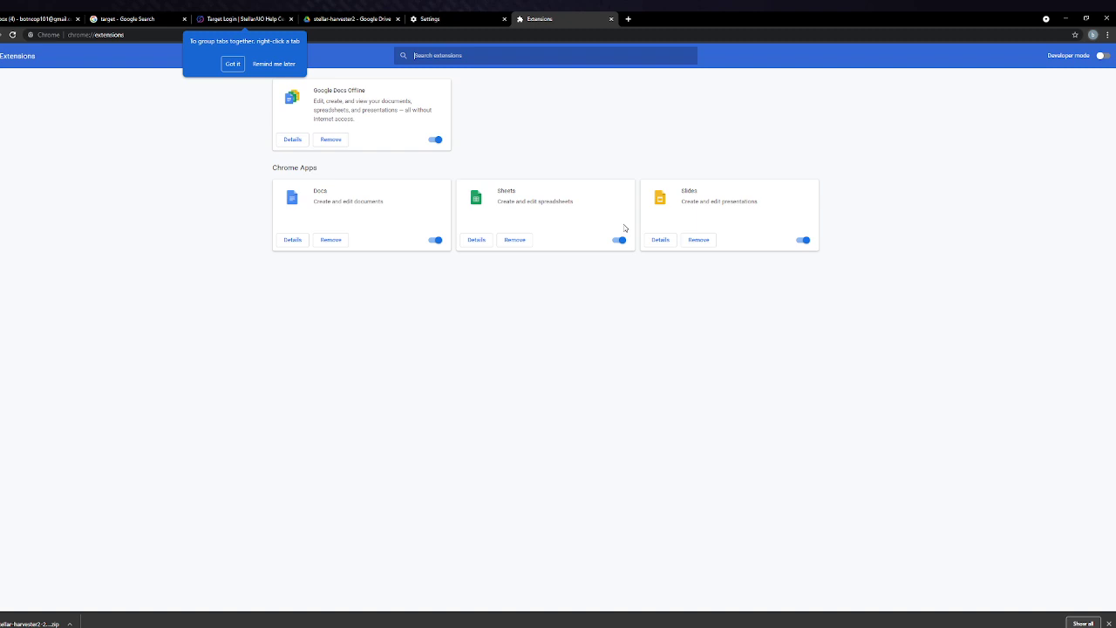
Step: Enable Developer mode and load the stellar-harvester2 folder from Downloads as an unpacked extension
click(232, 65)
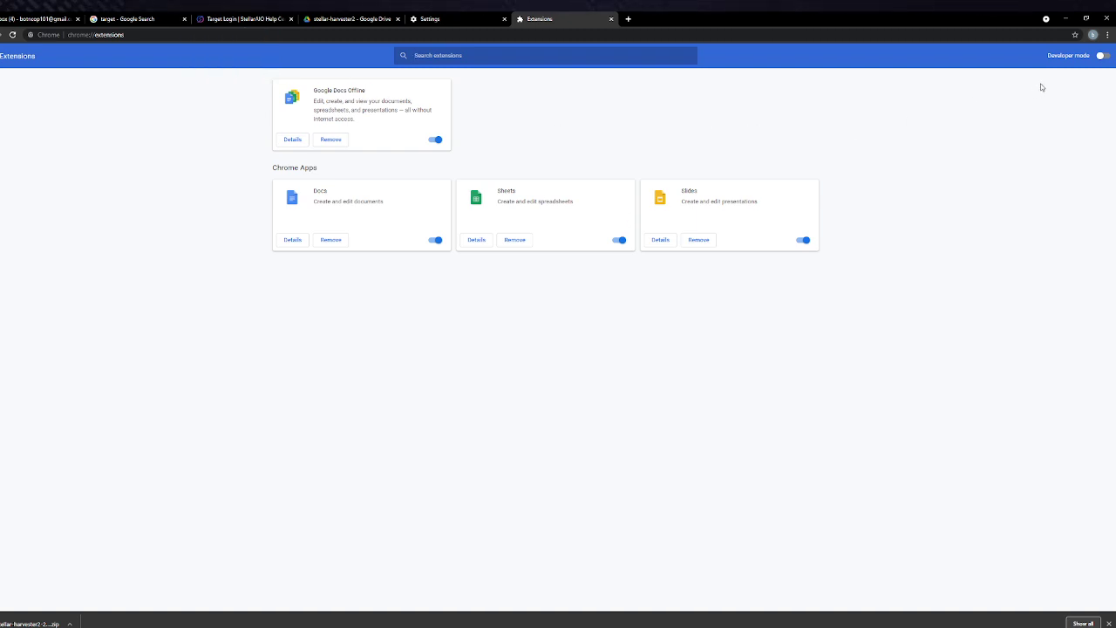
click(1101, 57)
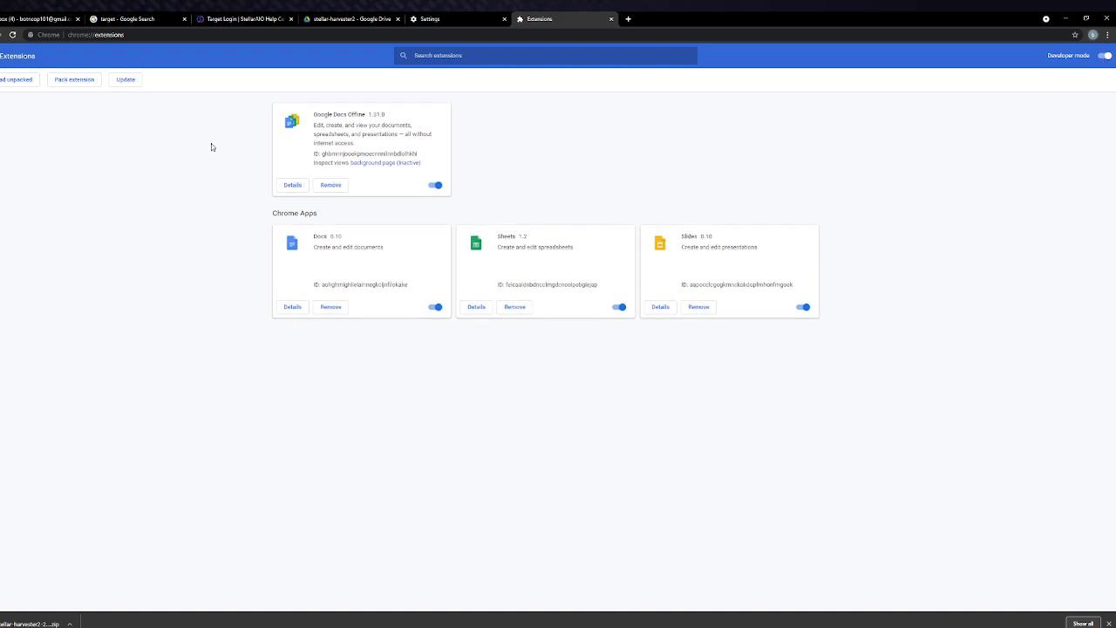
click(12, 79)
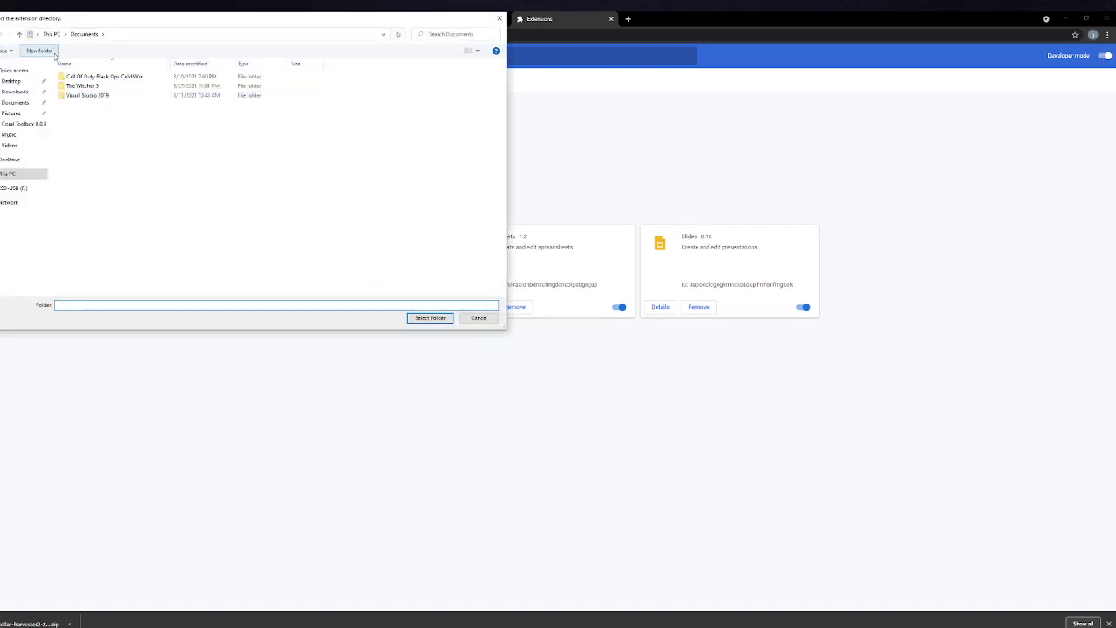
click(14, 92)
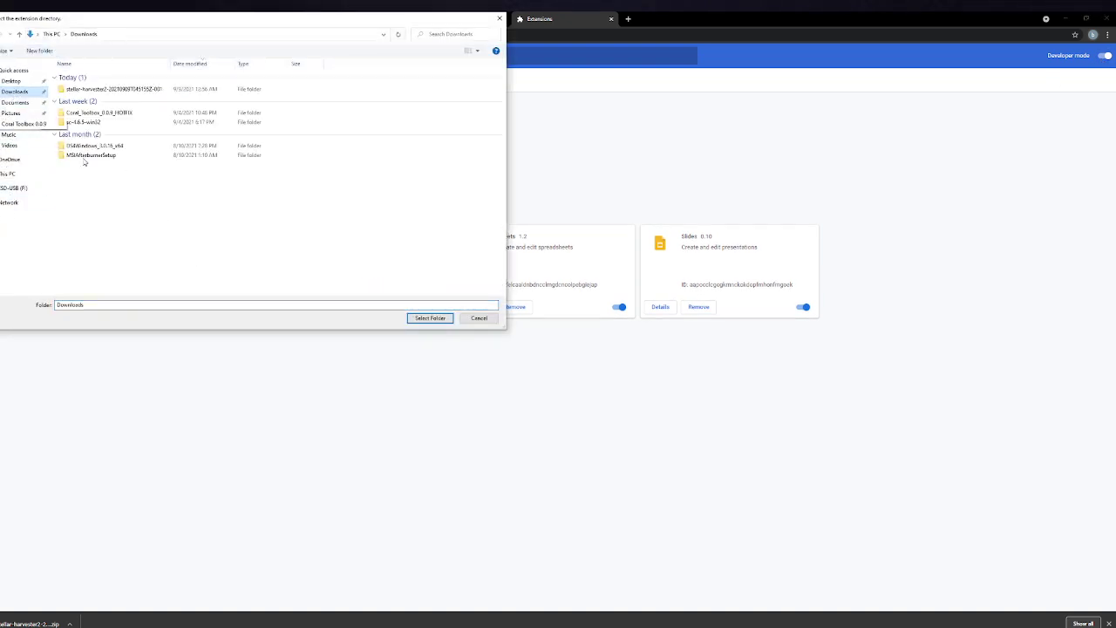
click(103, 91)
double_click(103, 91)
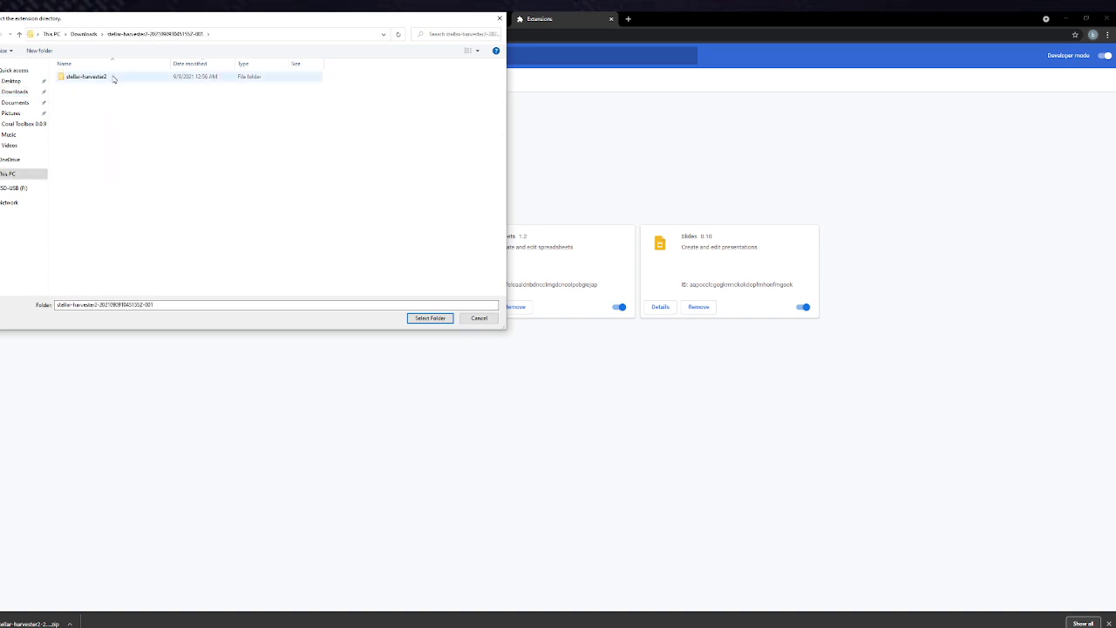
double_click(112, 78)
click(156, 34)
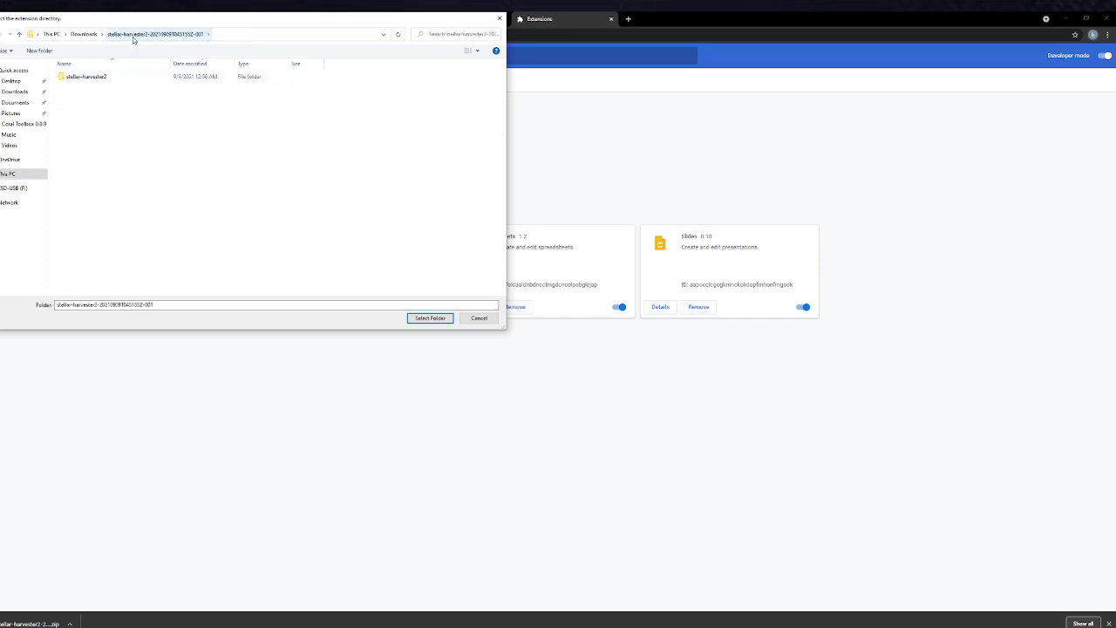
click(91, 81)
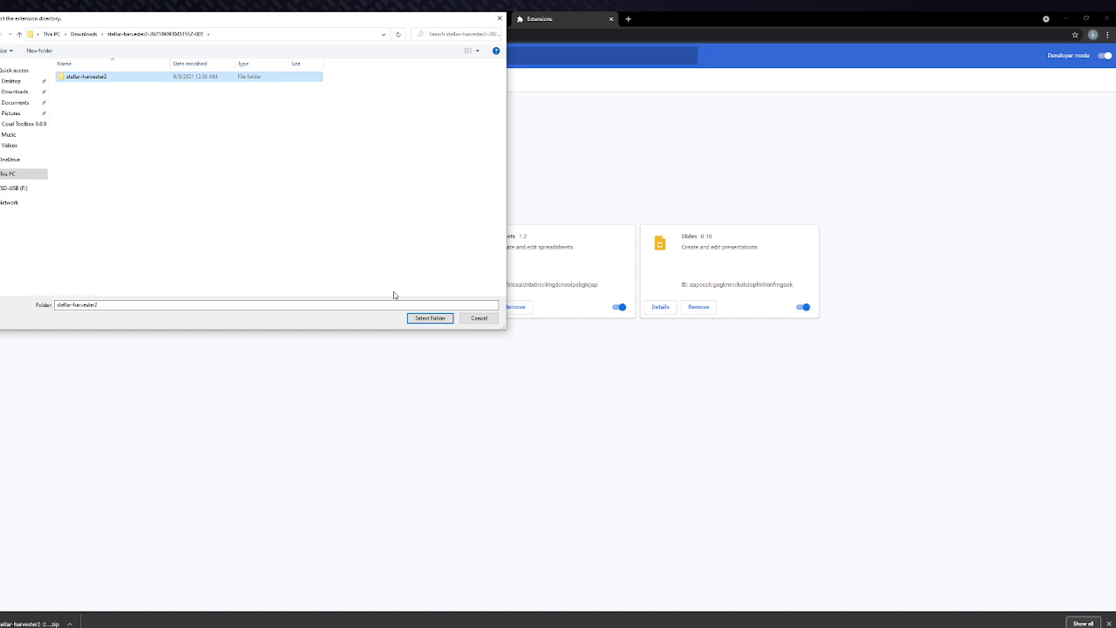
click(420, 318)
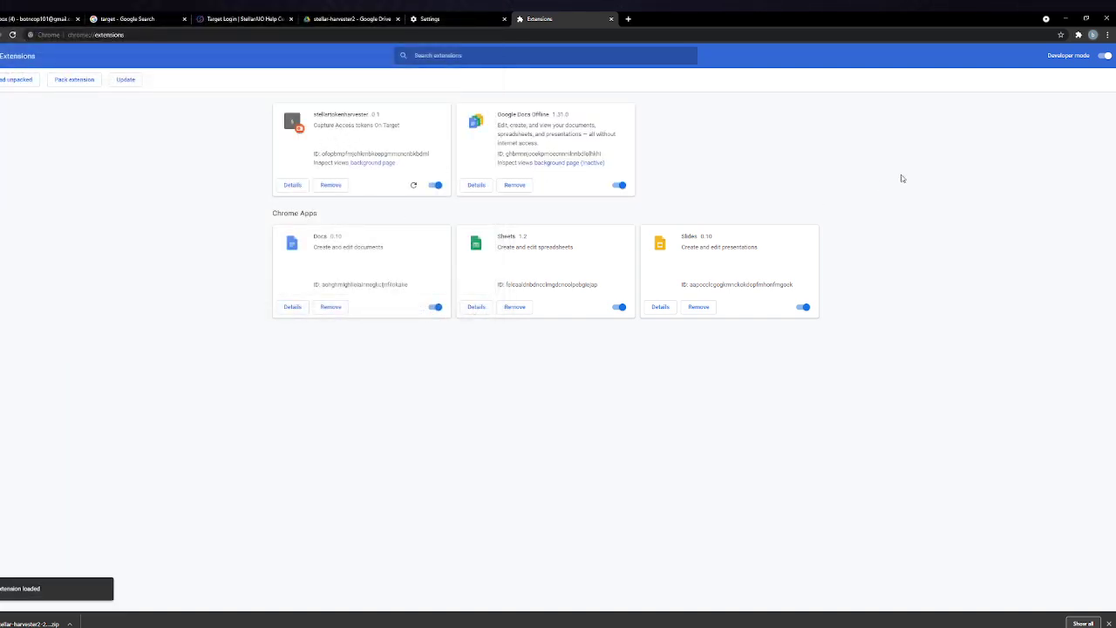
Step: Pin the stellartokenharvester extension to the Chrome toolbar
click(1078, 35)
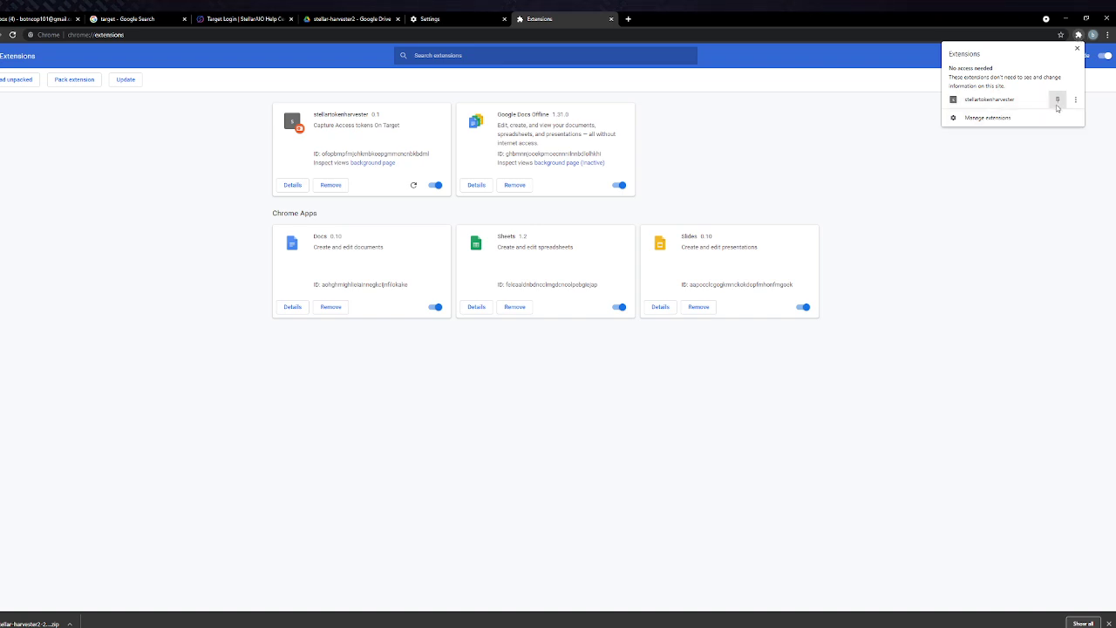
click(1057, 100)
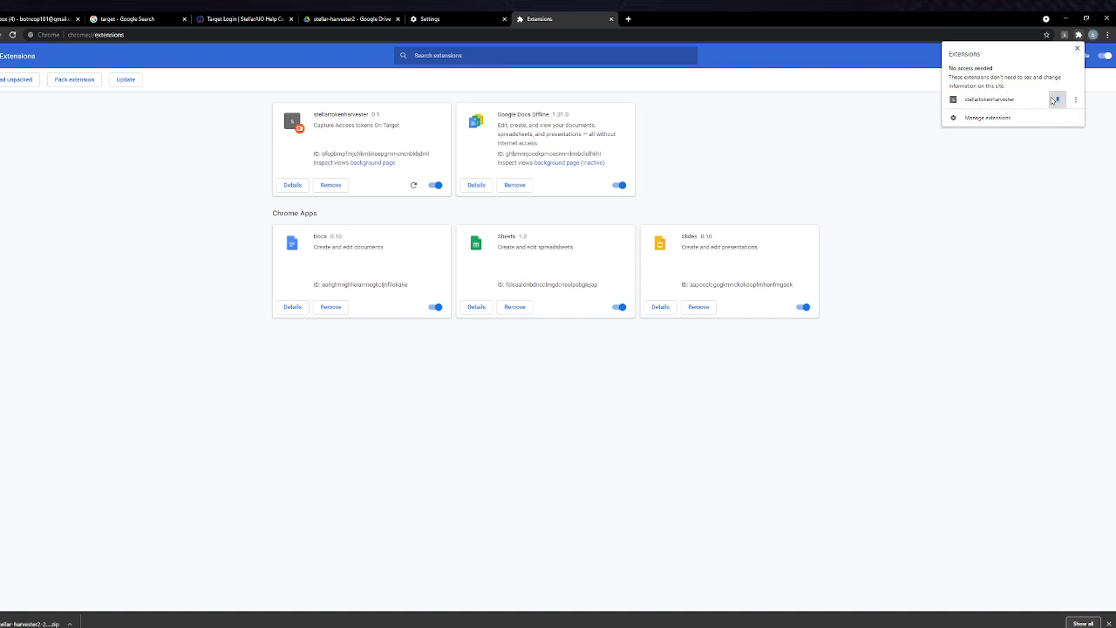
click(1077, 49)
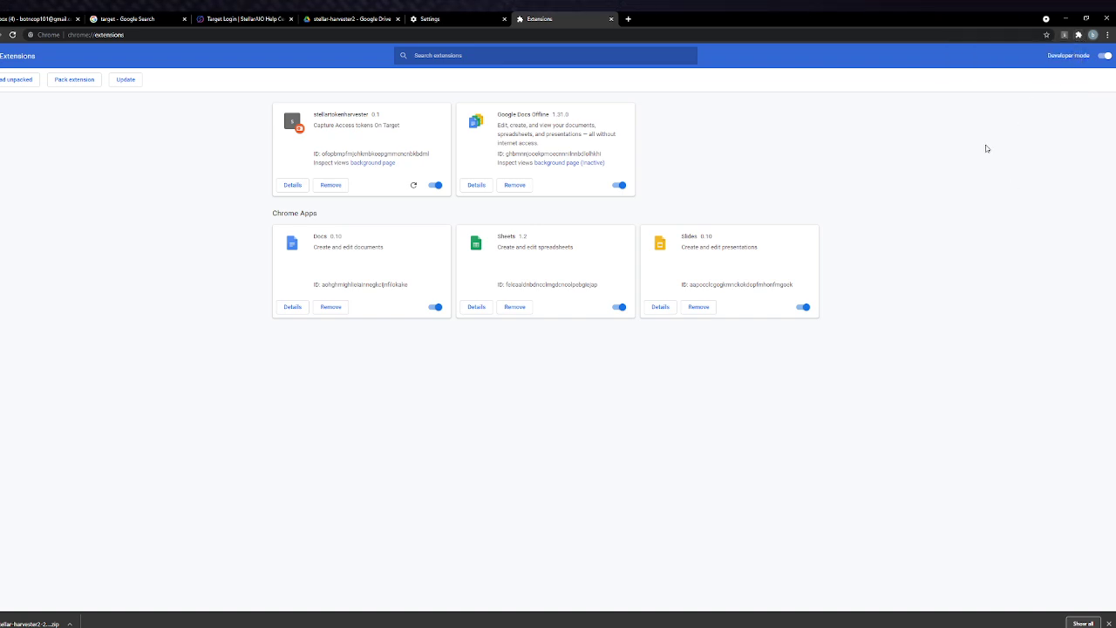
Step: Open the Target homepage from the Google search results
click(350, 22)
click(264, 21)
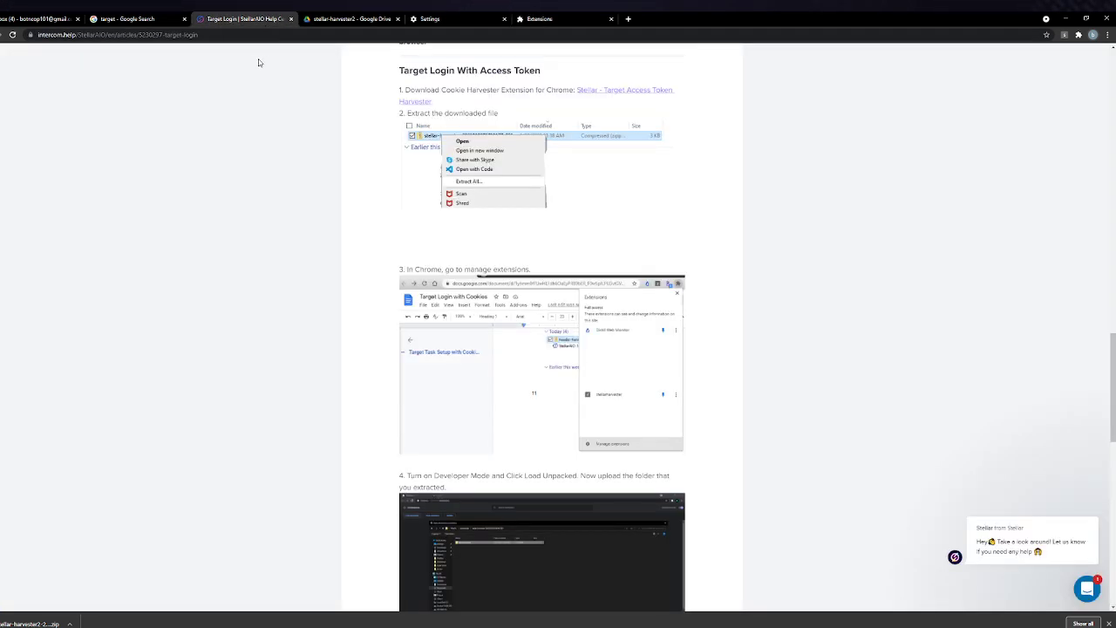
click(137, 21)
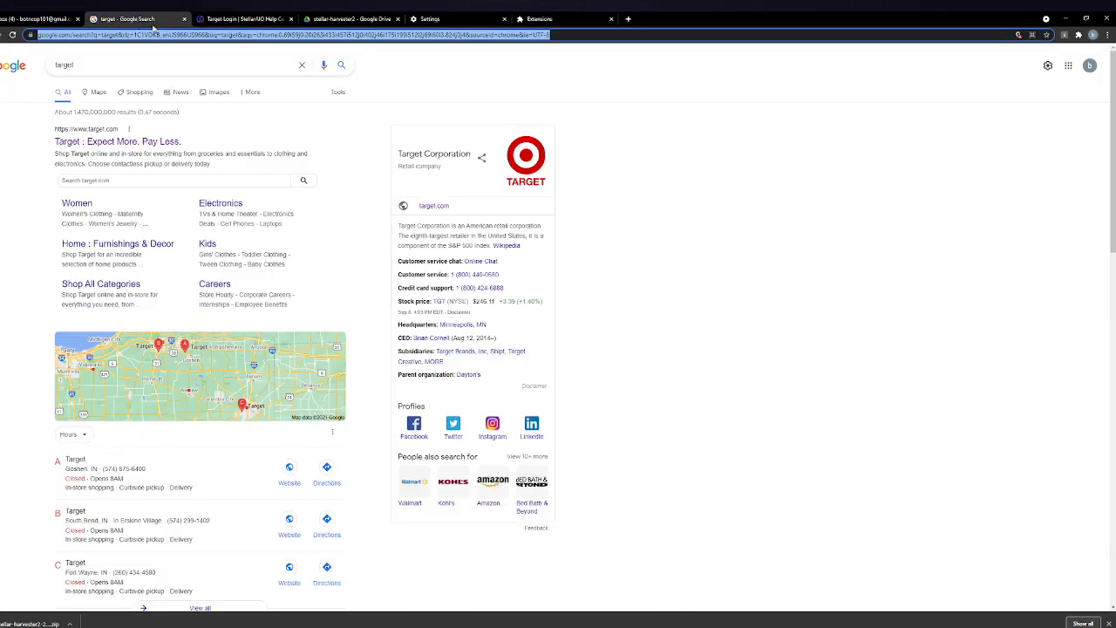
click(95, 142)
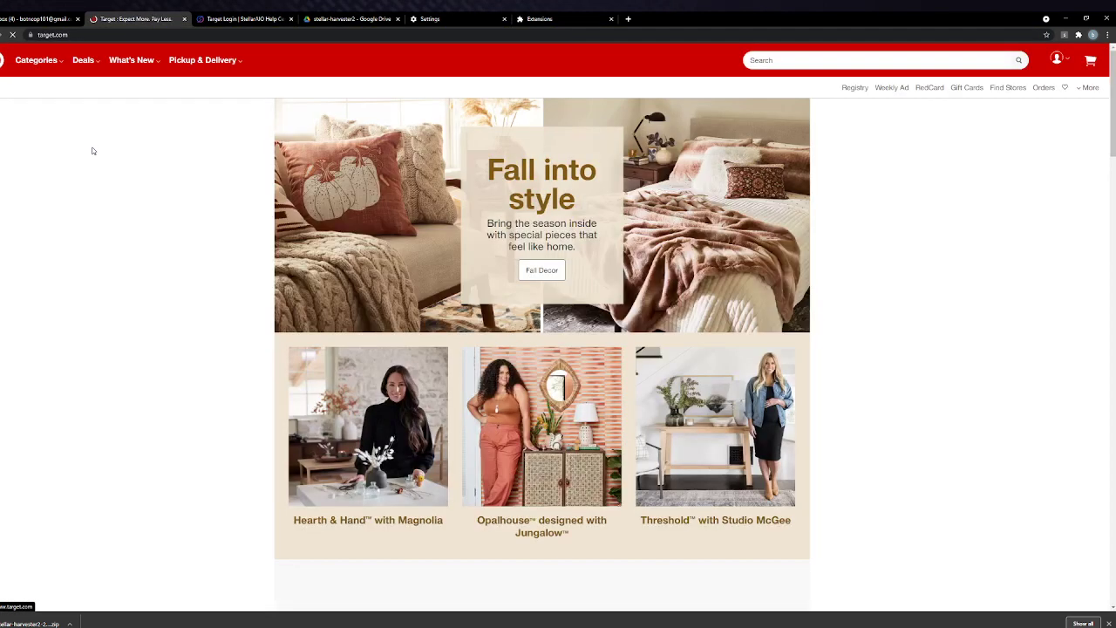
Step: Show the pinned Stellar AIO harvester popup over Target's homepage, reading 0 tokens
click(1066, 35)
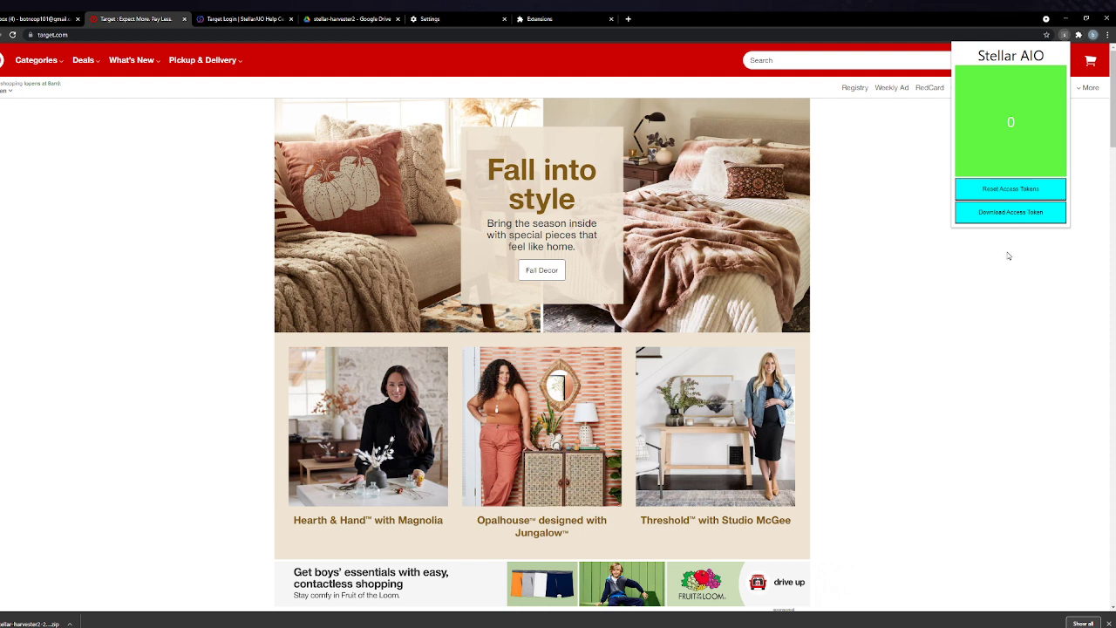
click(911, 173)
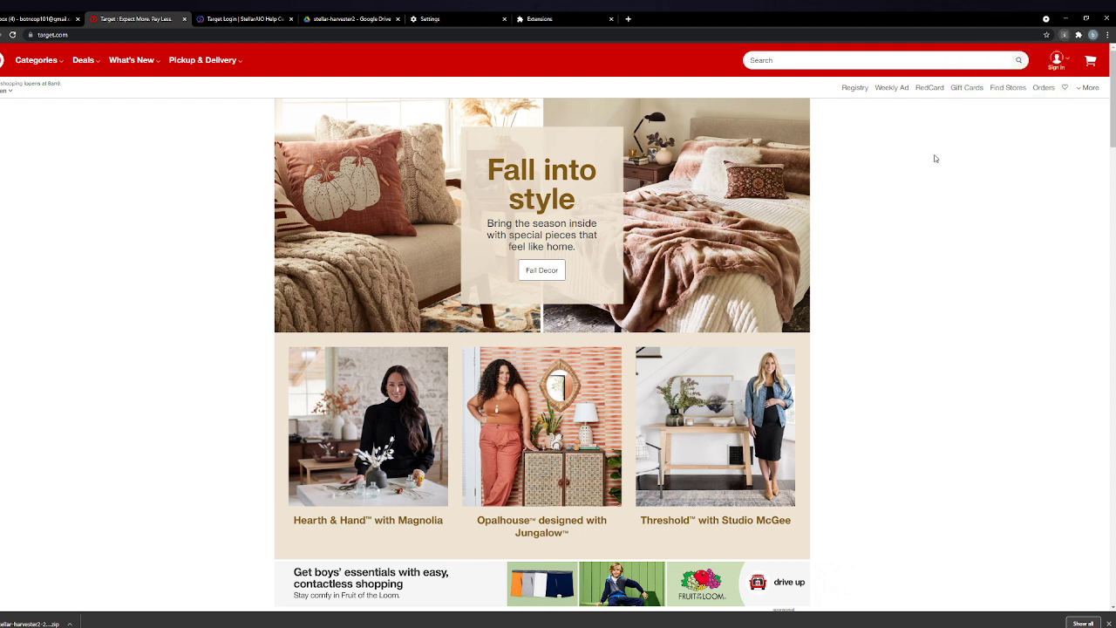
click(1063, 35)
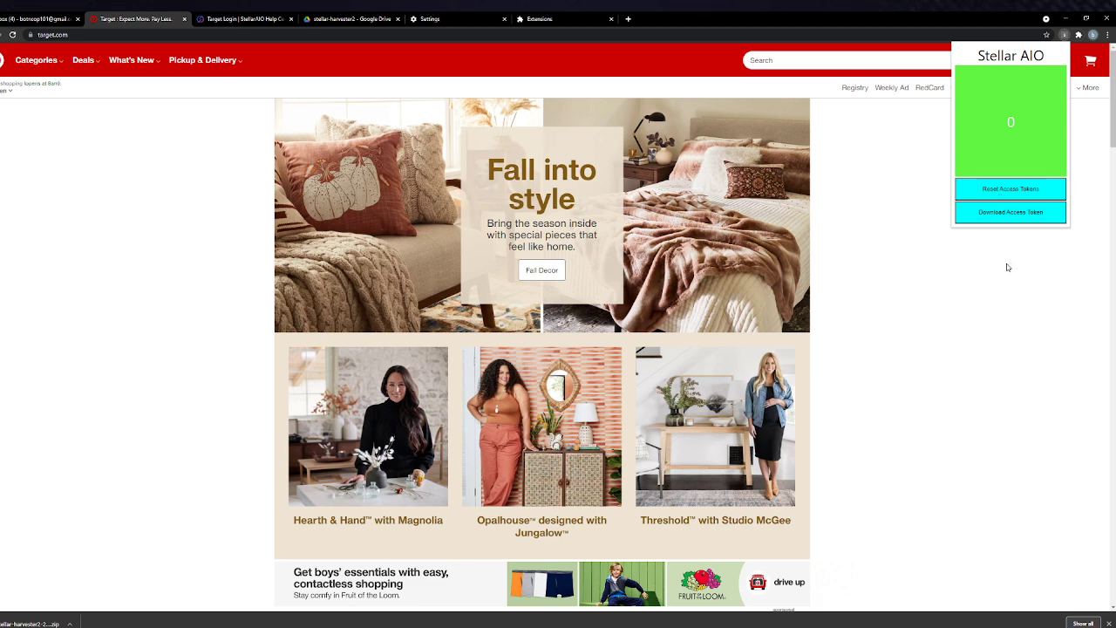
Step: Sign in to Target with the saved password and Keep me signed in, skipping phone and Circle prompts
click(907, 166)
click(1055, 62)
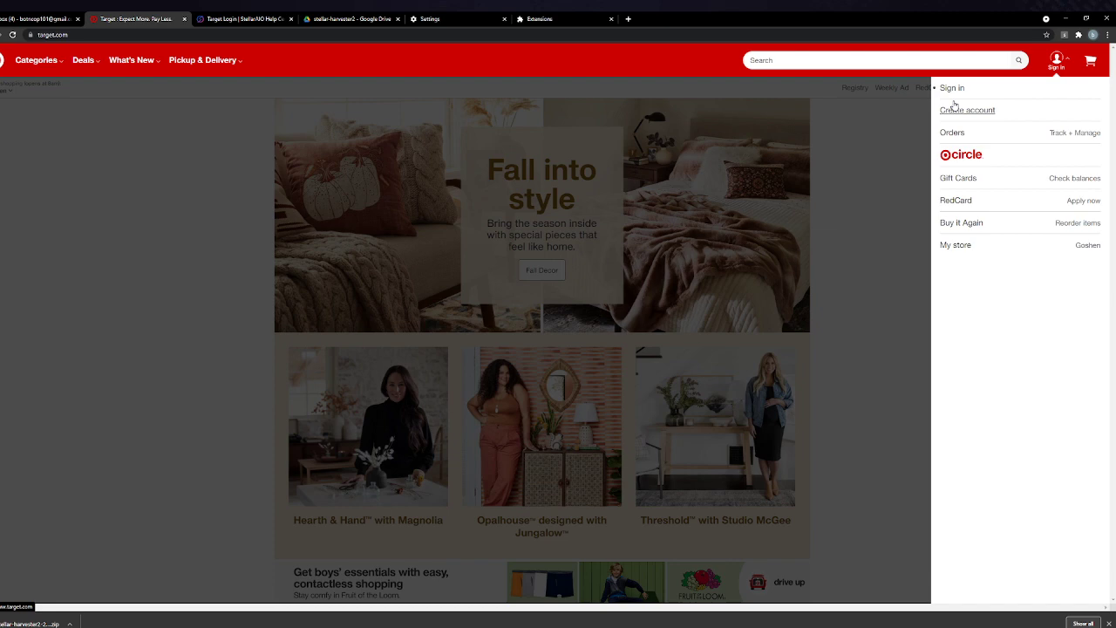
click(952, 88)
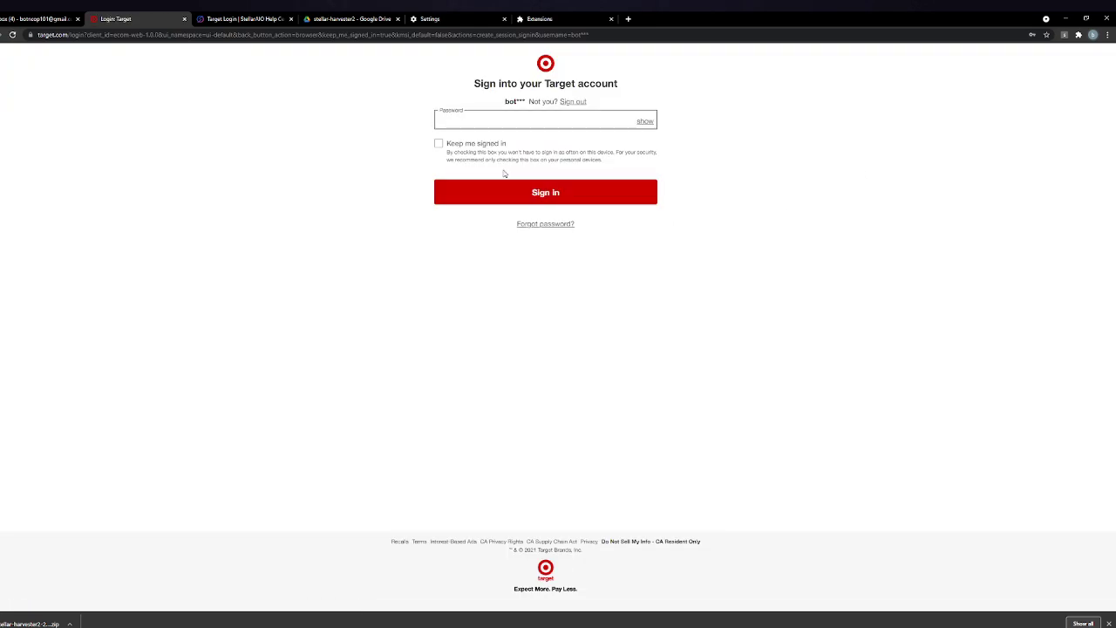
click(511, 123)
click(502, 140)
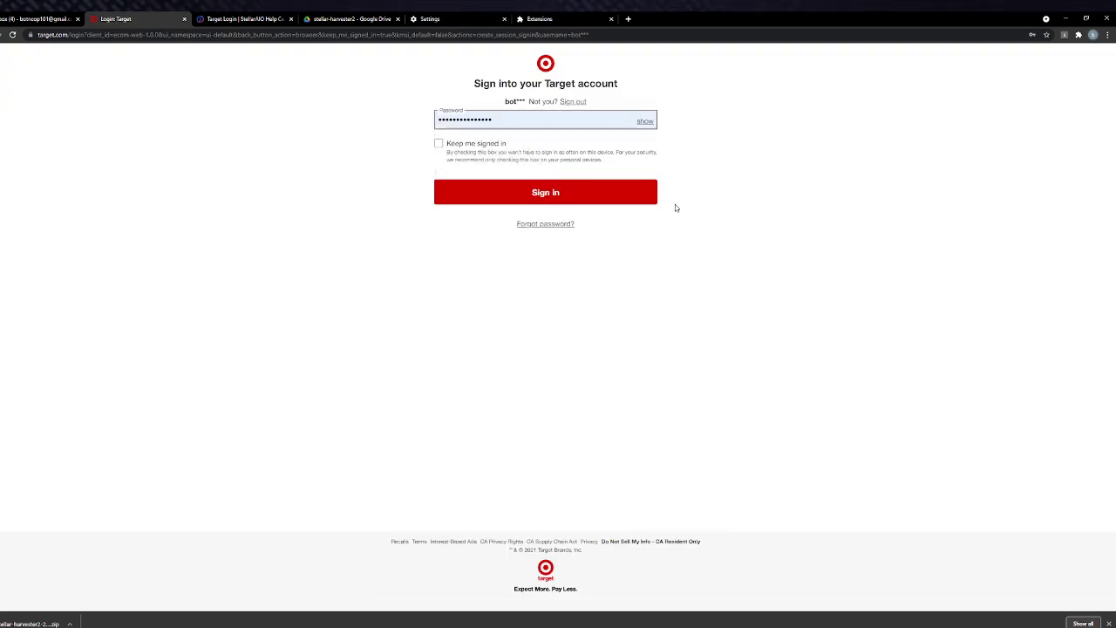
click(440, 145)
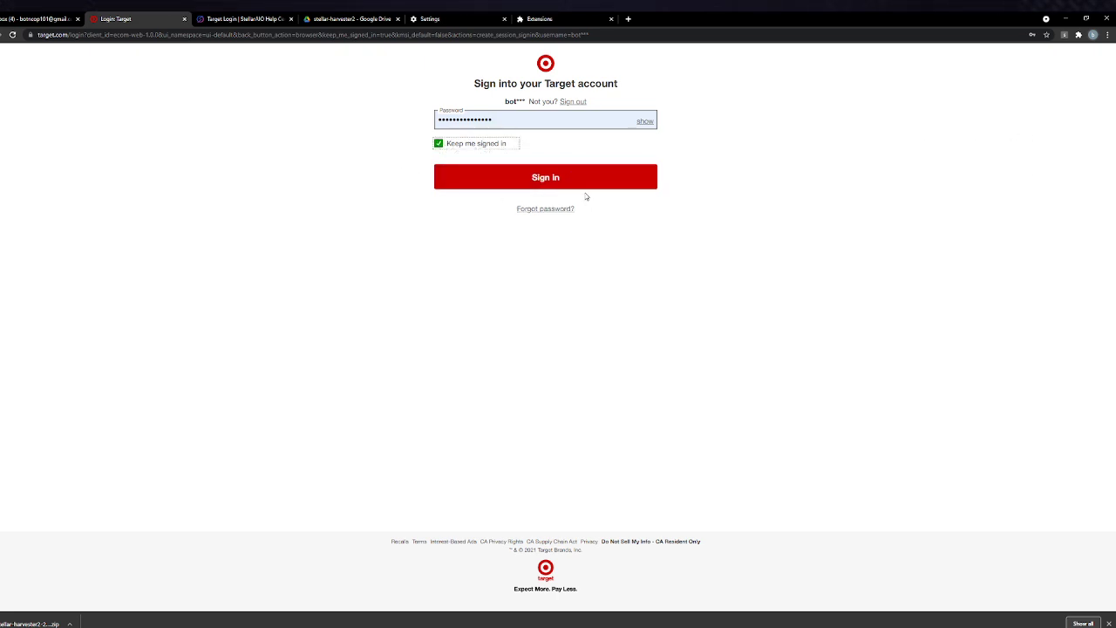
click(561, 179)
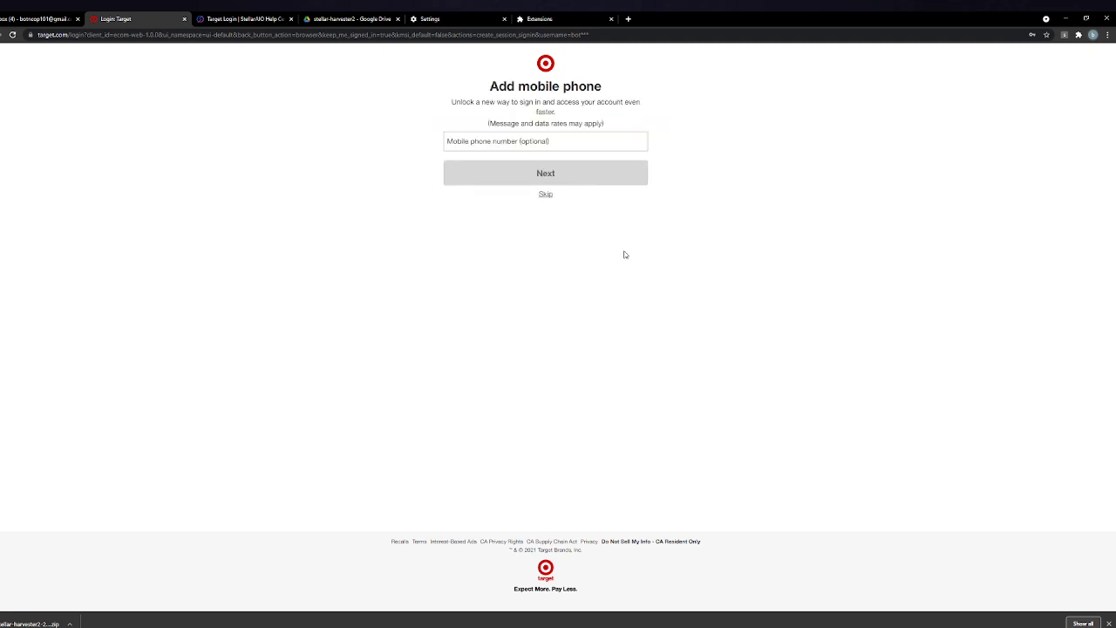
click(545, 194)
click(540, 463)
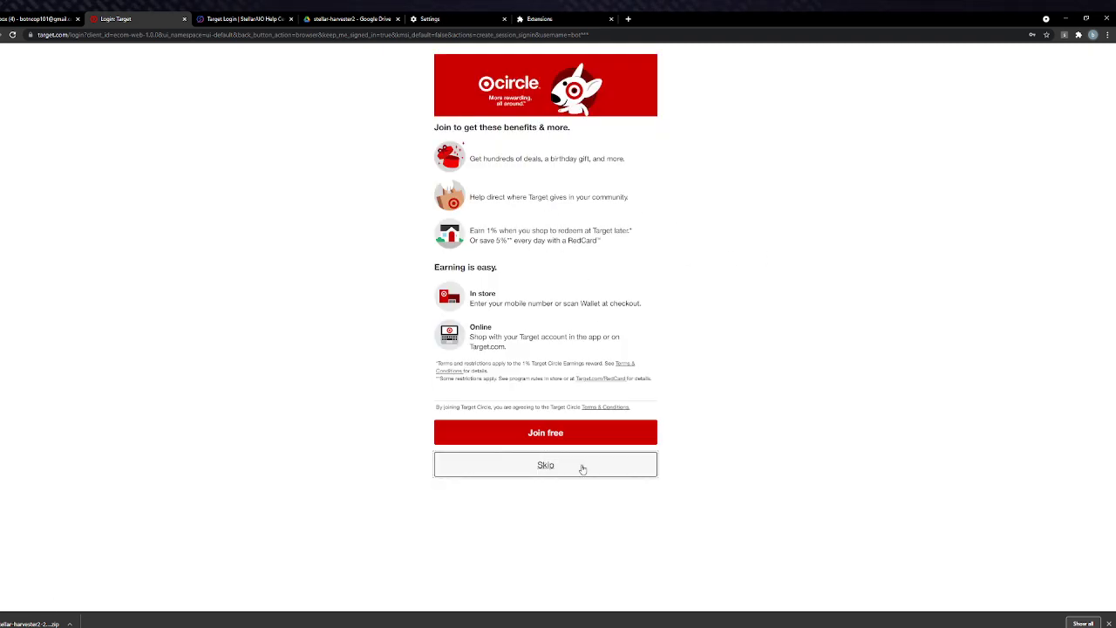
Step: Download the captured Target access token as a text file from the harvester popup
click(1065, 35)
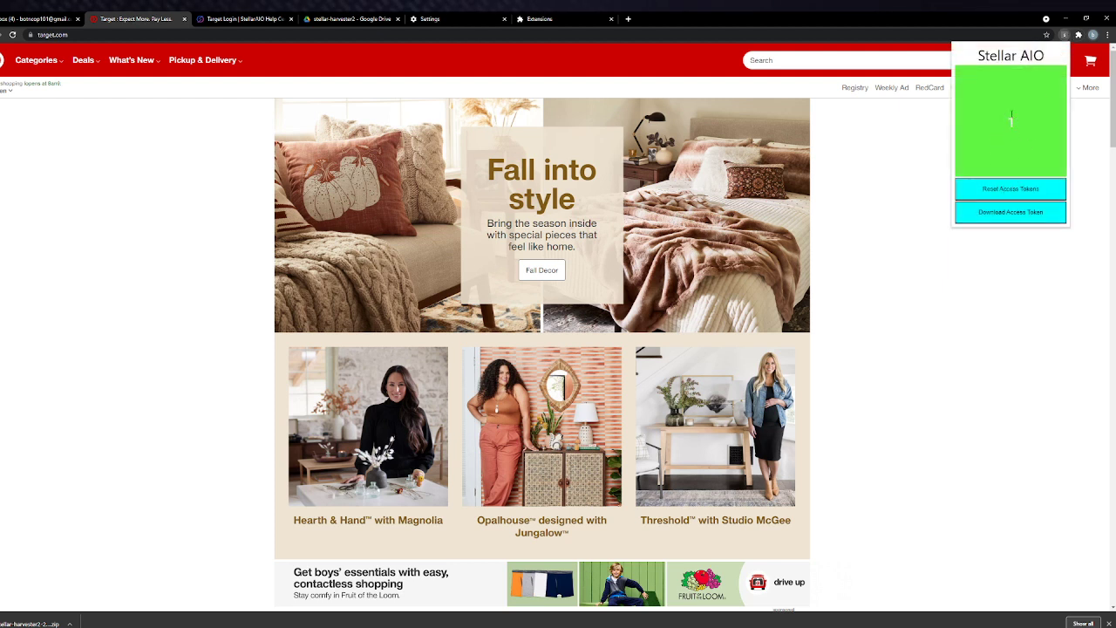
click(995, 218)
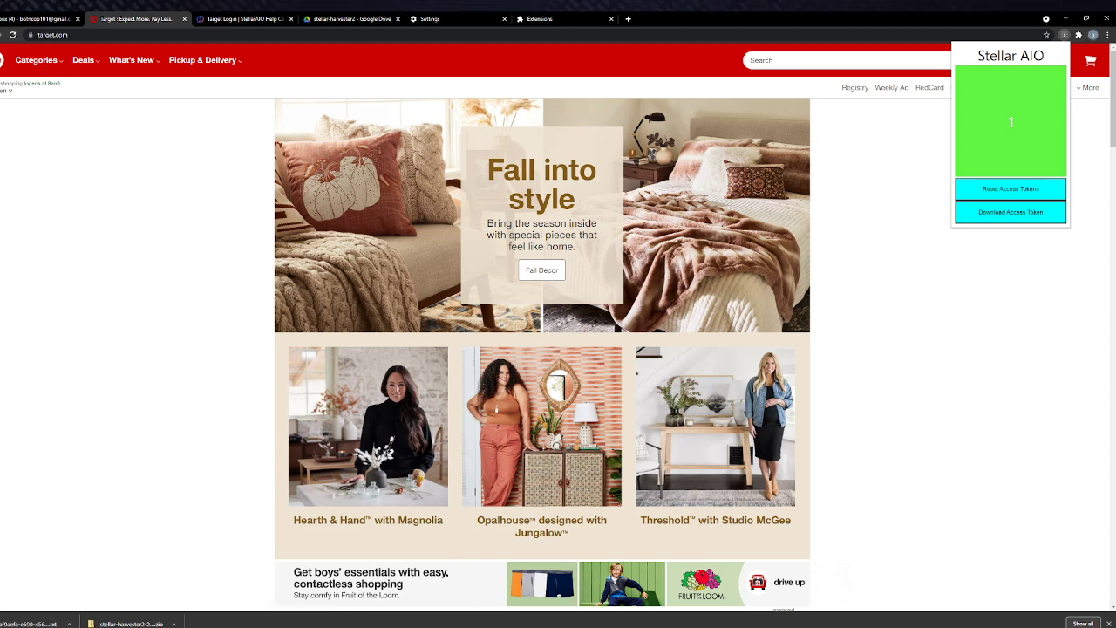
click(51, 624)
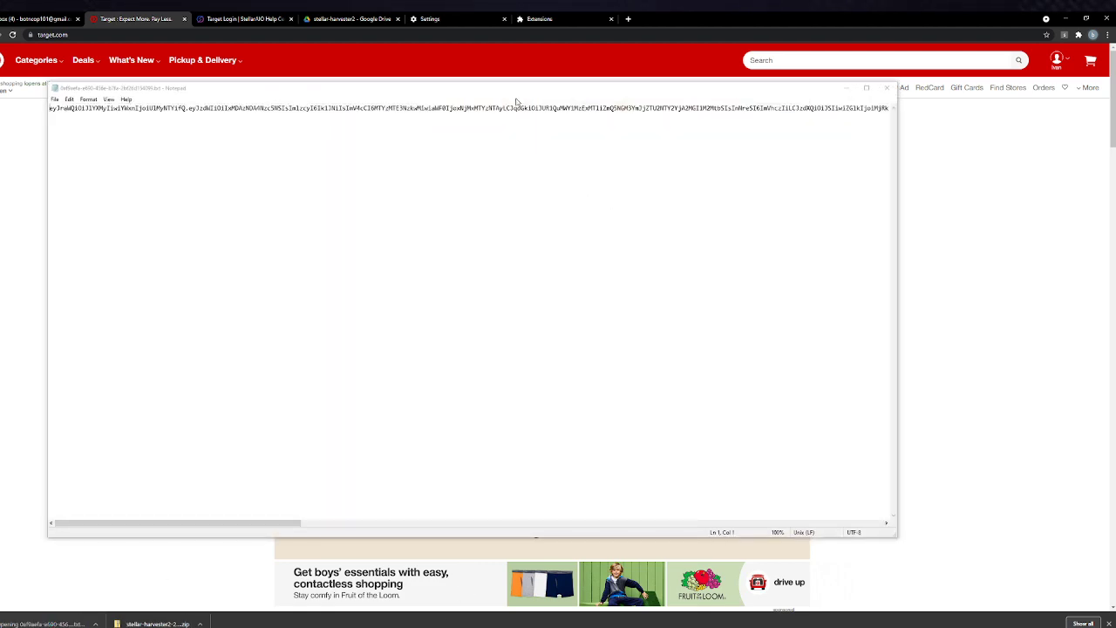
Step: Select all the token text in Notepad, minimize it, and return to Stellar AIO
drag(516, 94, 582, 273)
key(ctrl+a)
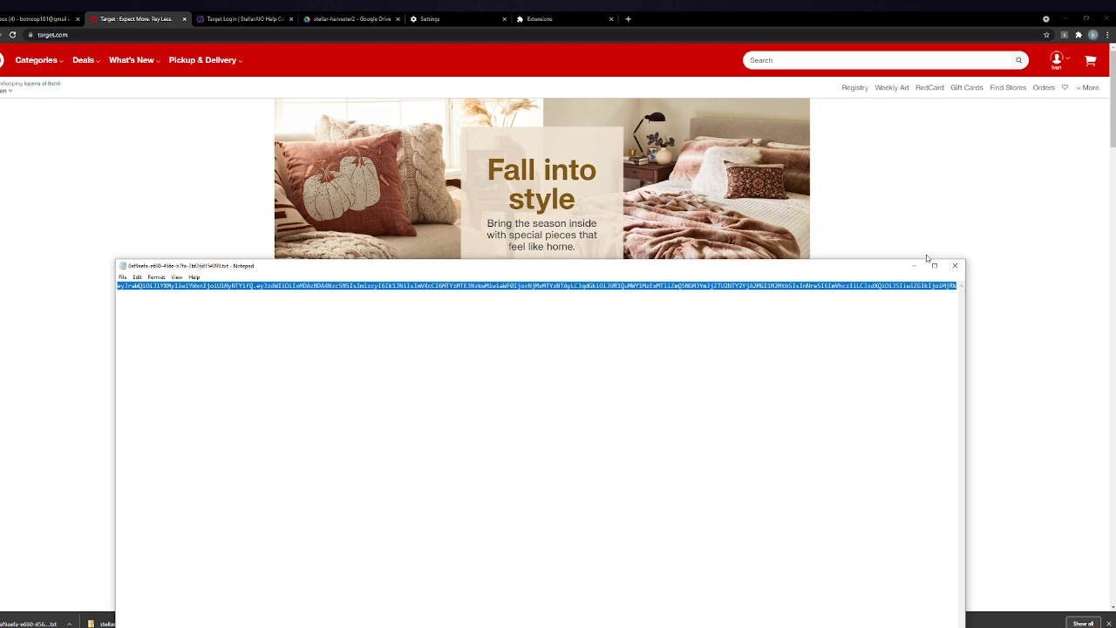
click(913, 265)
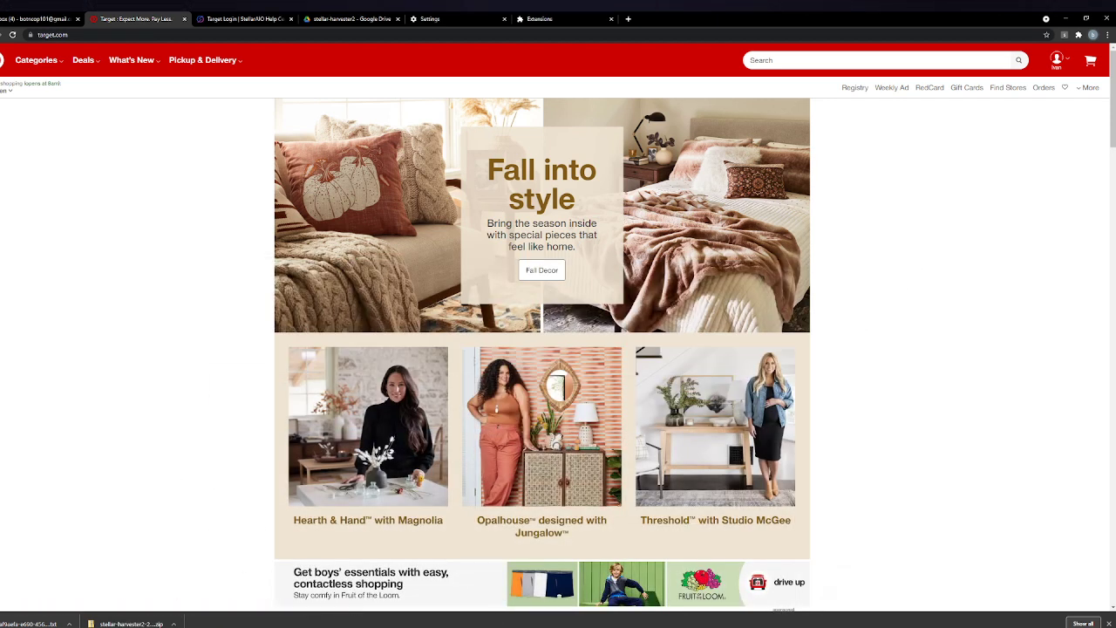
click(535, 616)
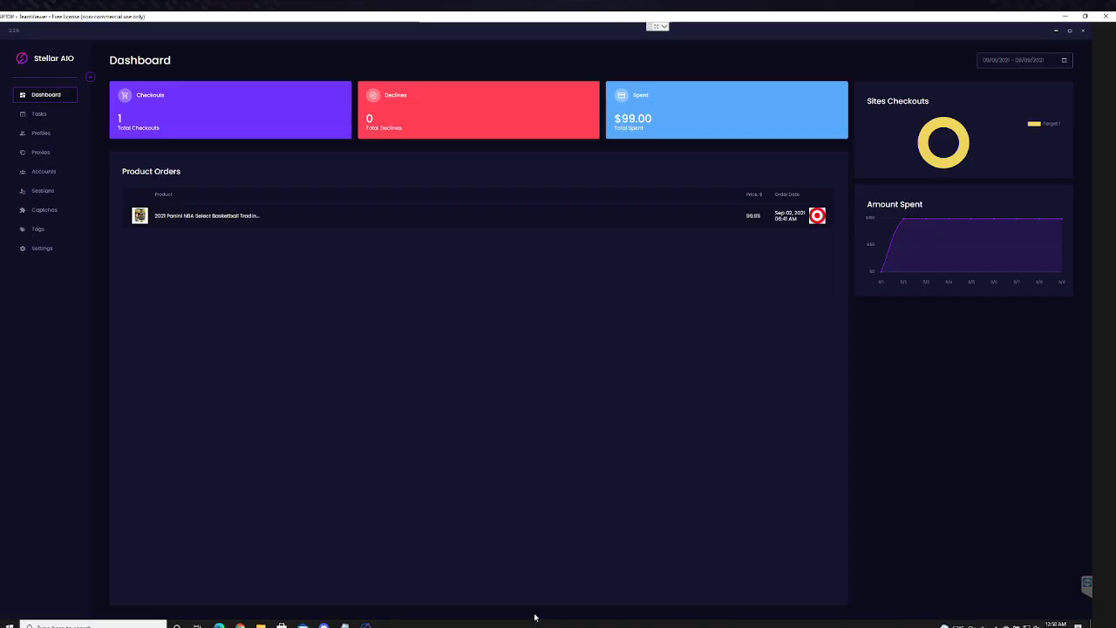
Step: Create a Target-site account on the Accounts page with the typed email and pasted password
click(42, 191)
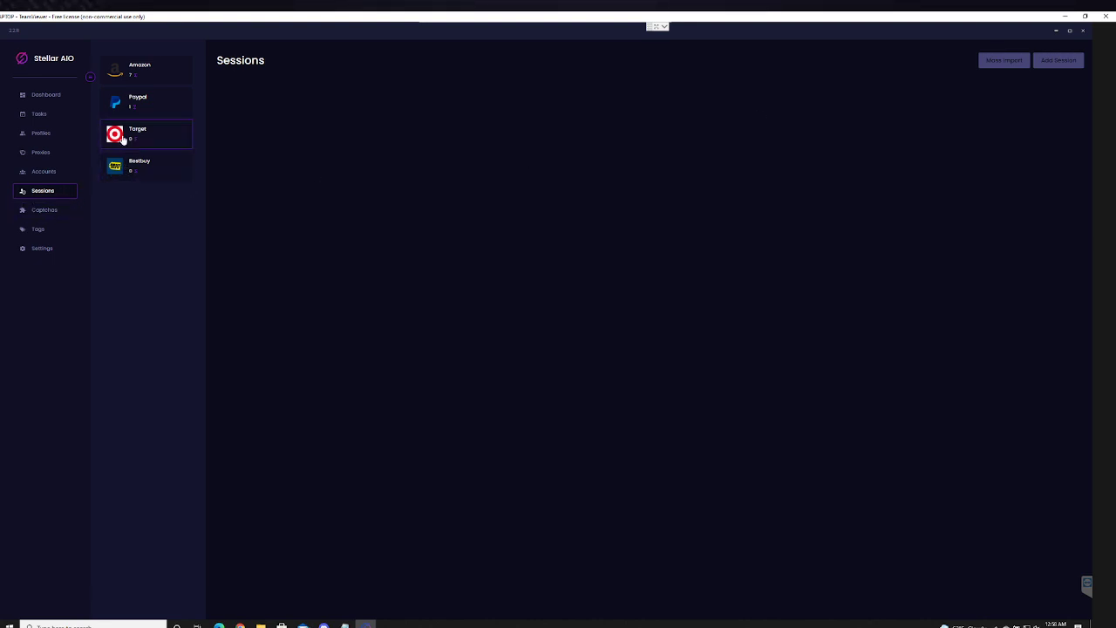
click(50, 175)
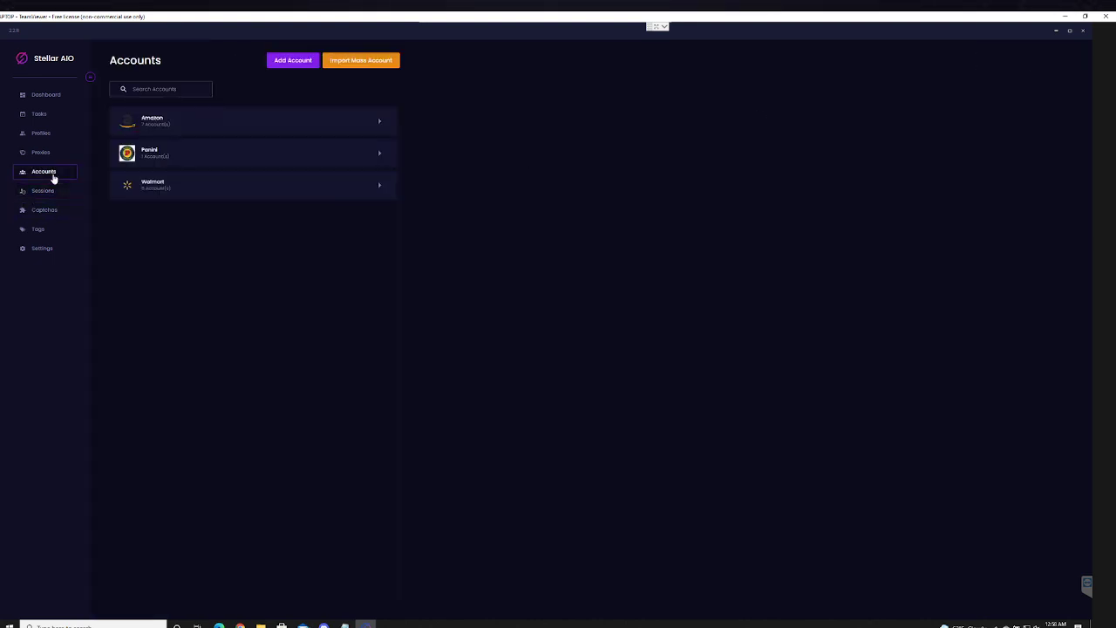
click(301, 60)
click(447, 283)
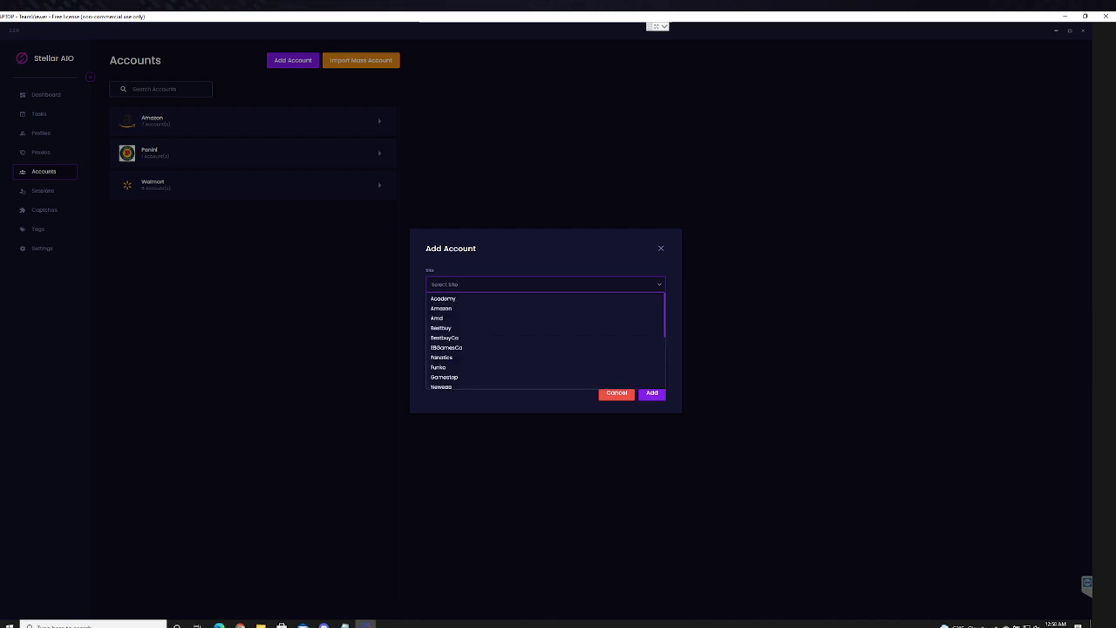
click(447, 282)
scroll(458, 375, down, 3)
click(442, 367)
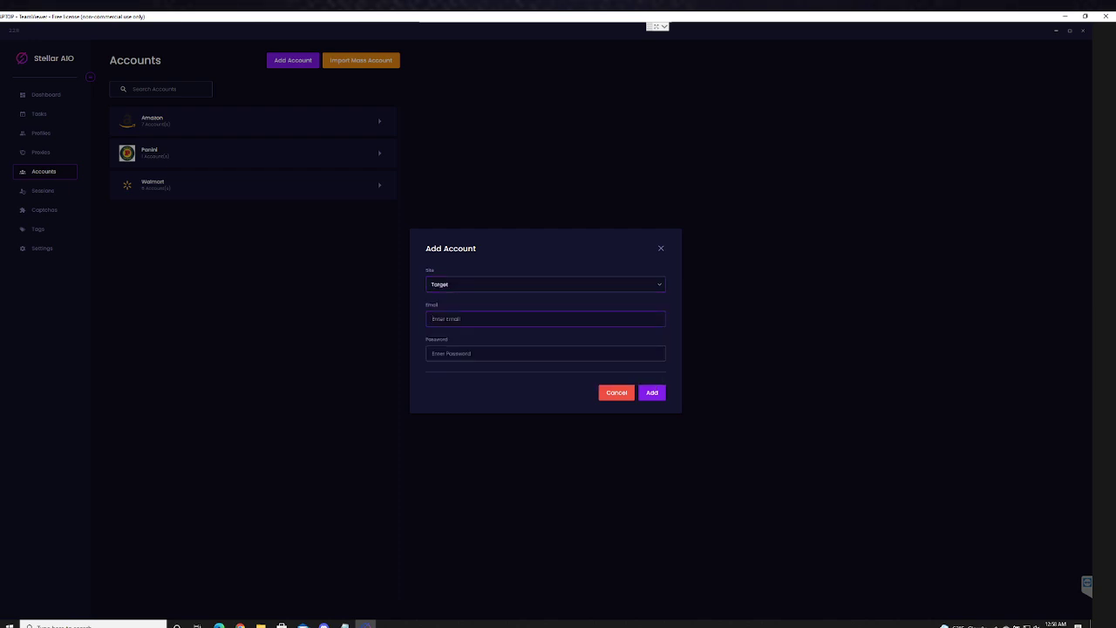
text(c)
key(Tab)
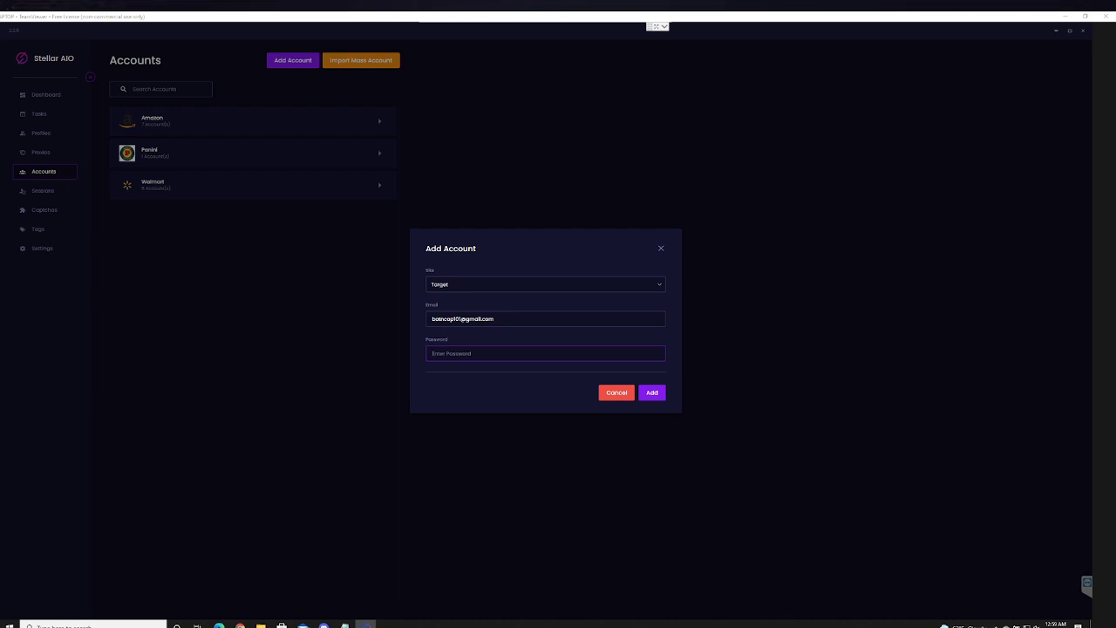
key(ctrl+v)
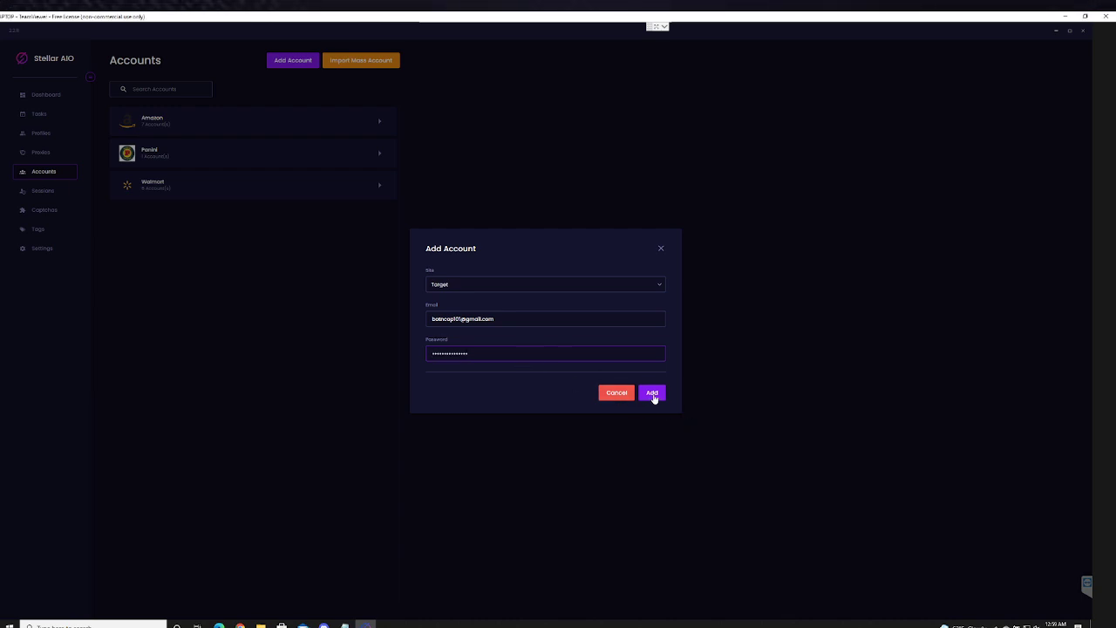
click(652, 393)
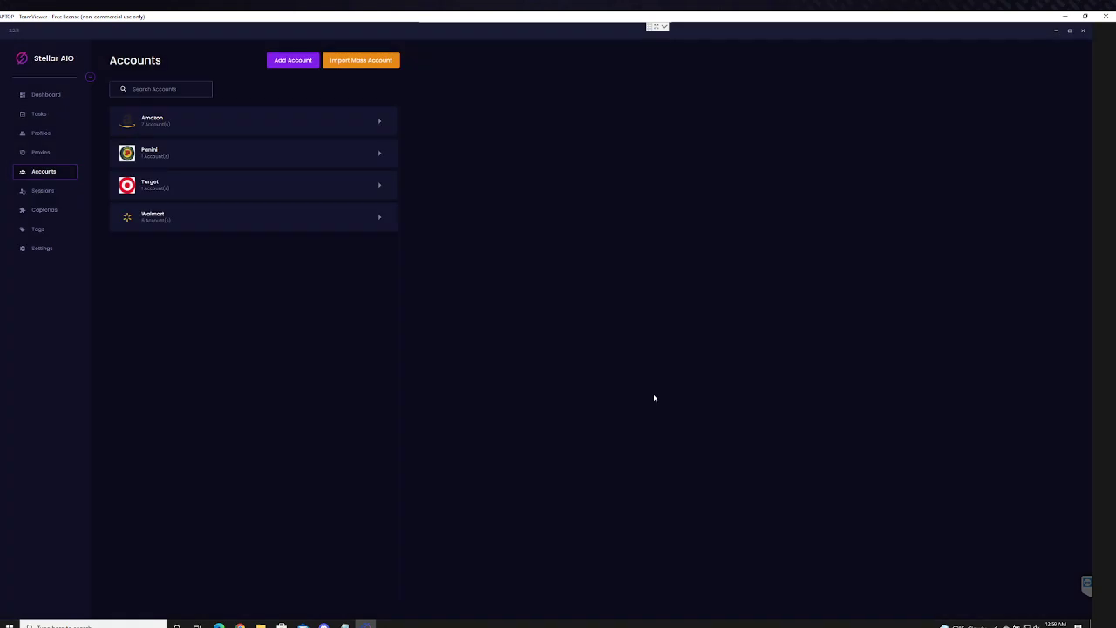
Step: Create a new Target session named 'Youtube Tutorial'
click(48, 192)
click(150, 135)
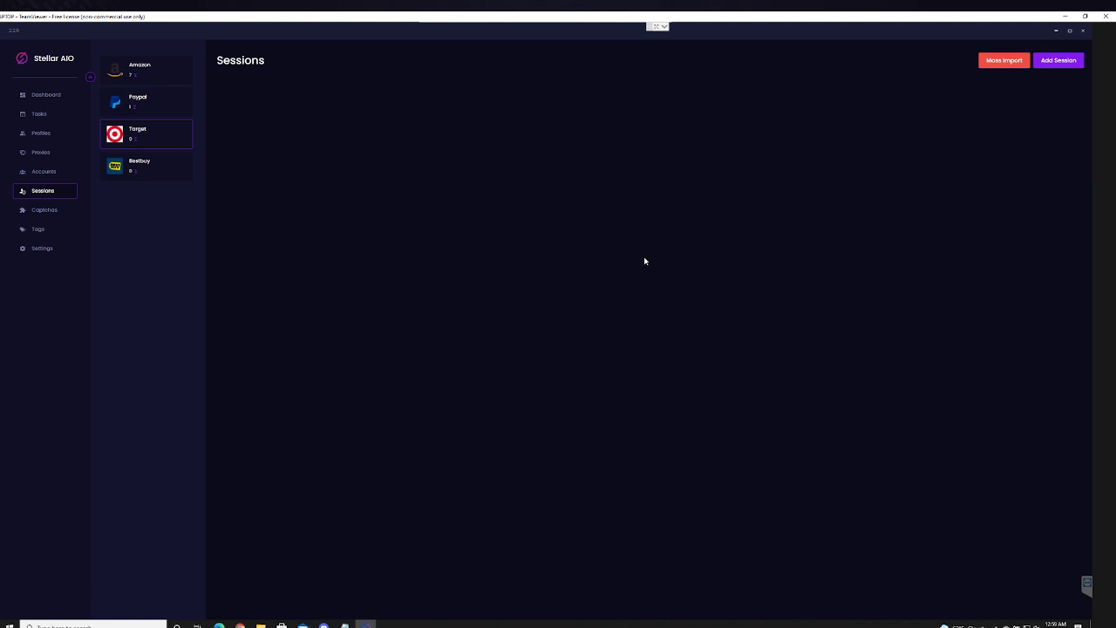
click(1045, 65)
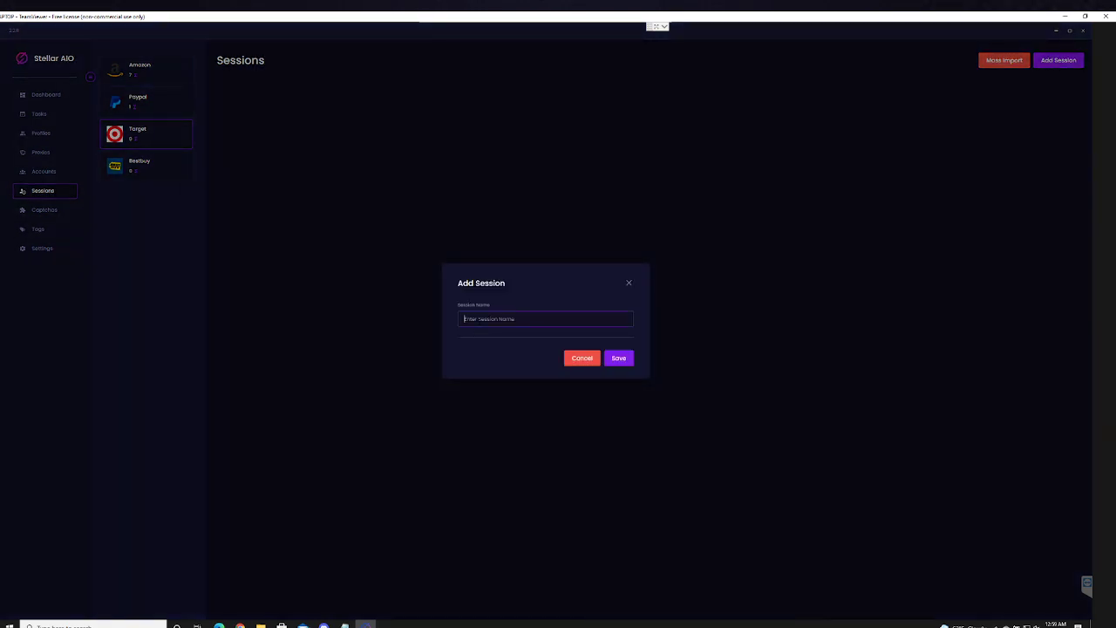
text(You)
text(tube De)
key(BackSpace)
key(BackSpace)
text(Tuto)
text(orial)
click(618, 359)
Step: Edit the Youtube Tutorial session and set its profile to Target Red
click(290, 122)
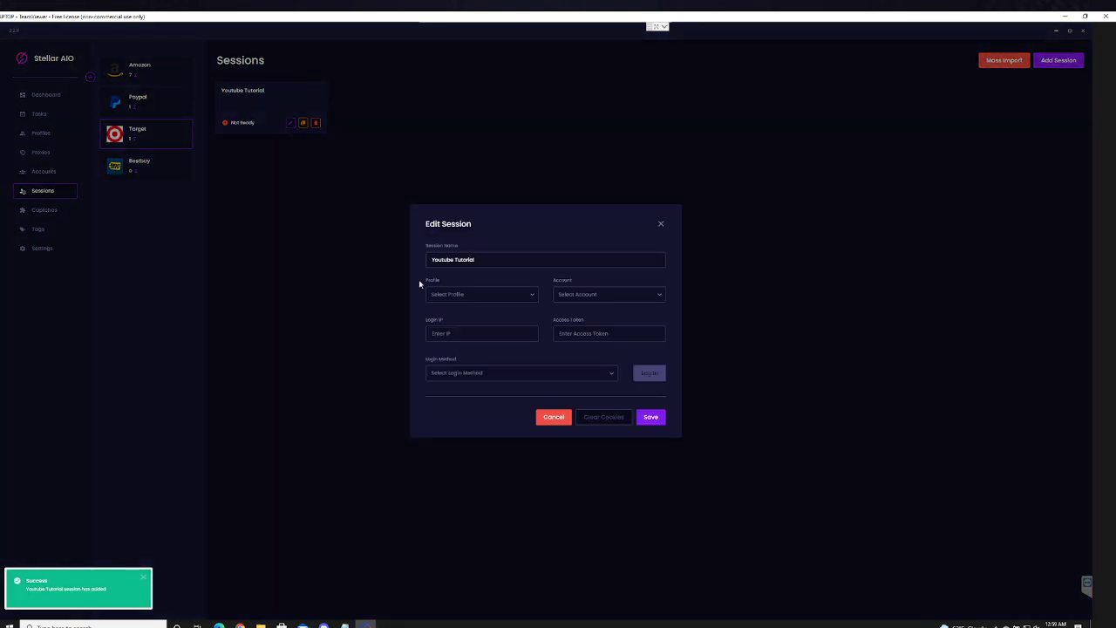
click(481, 294)
scroll(471, 357, down, 3)
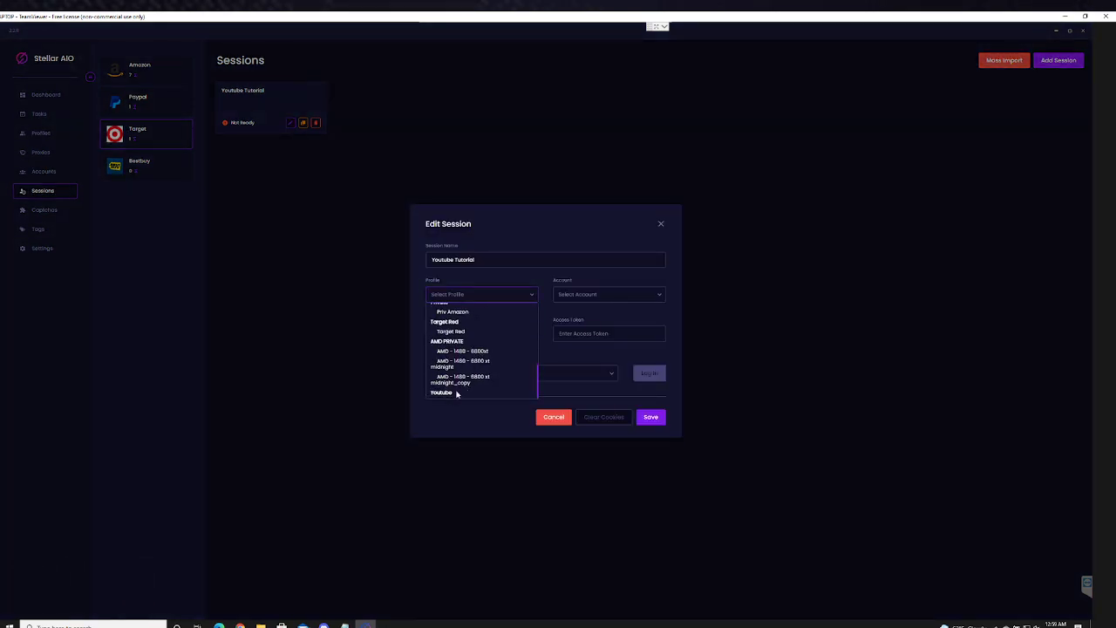
scroll(455, 336, up, 2)
scroll(460, 349, up, 2)
scroll(460, 362, up, 2)
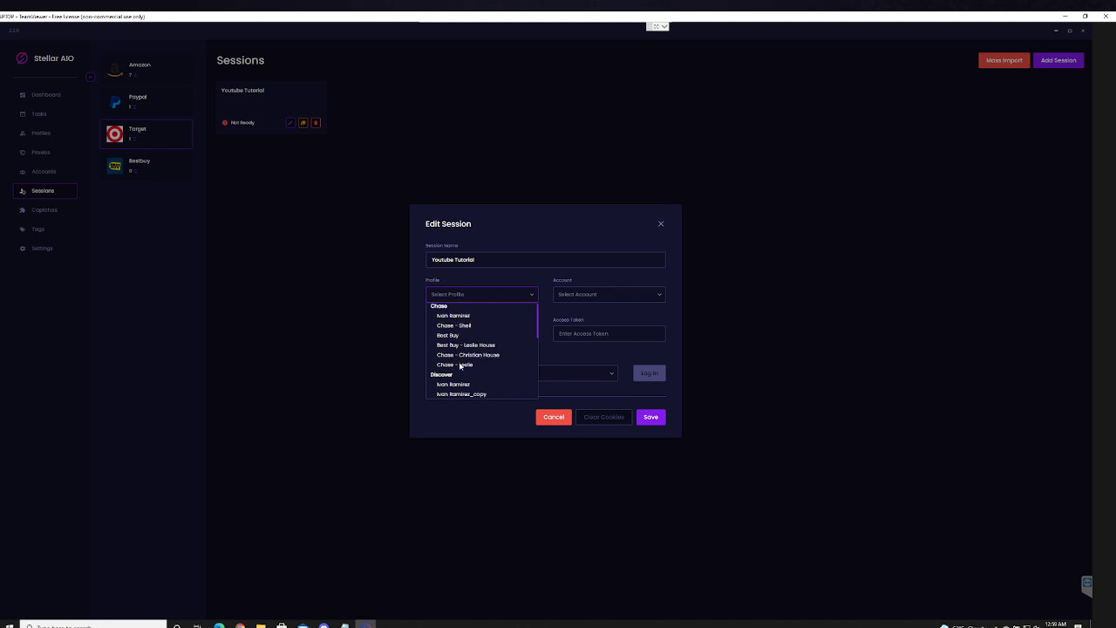
scroll(475, 381, down, 2)
scroll(484, 393, down, 2)
scroll(453, 379, down, 2)
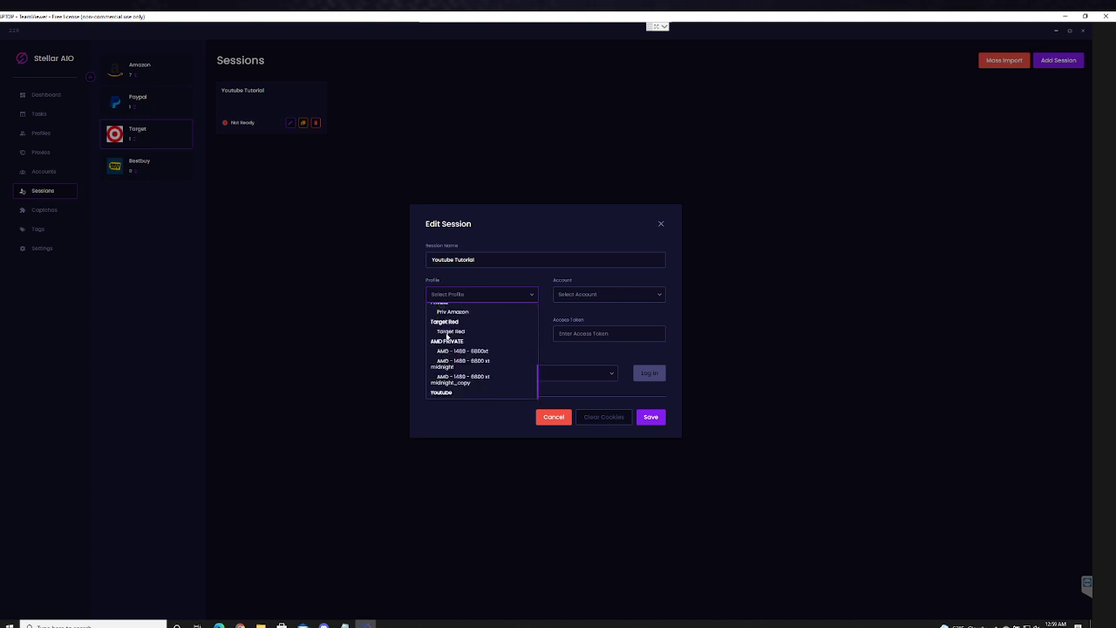
click(450, 332)
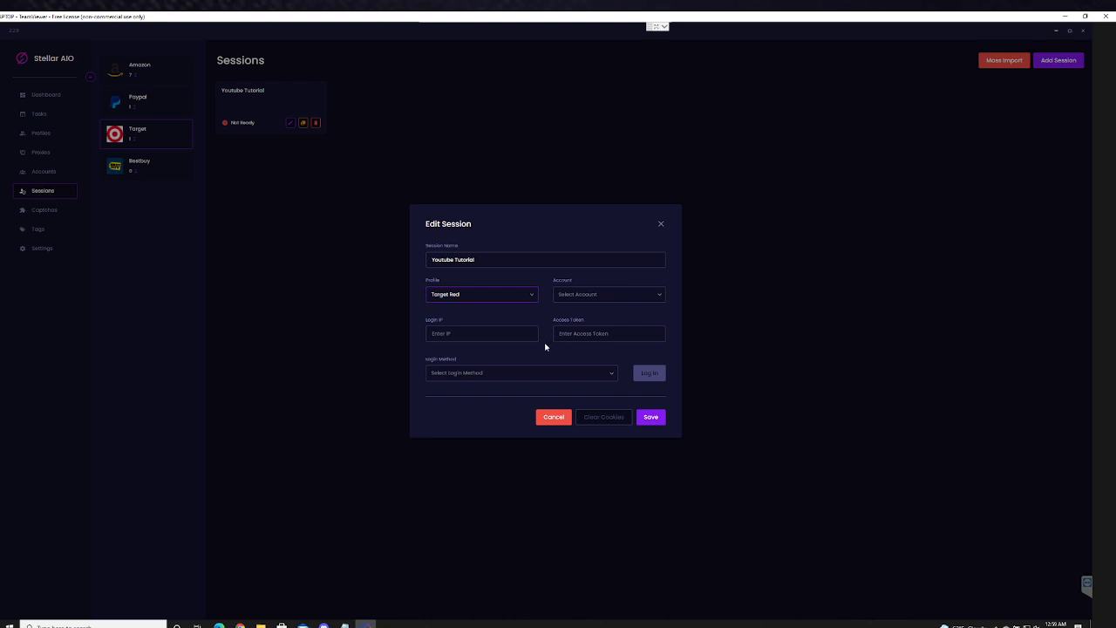
Step: Assign the Target account to the session and set Login Method to Token Login
click(581, 294)
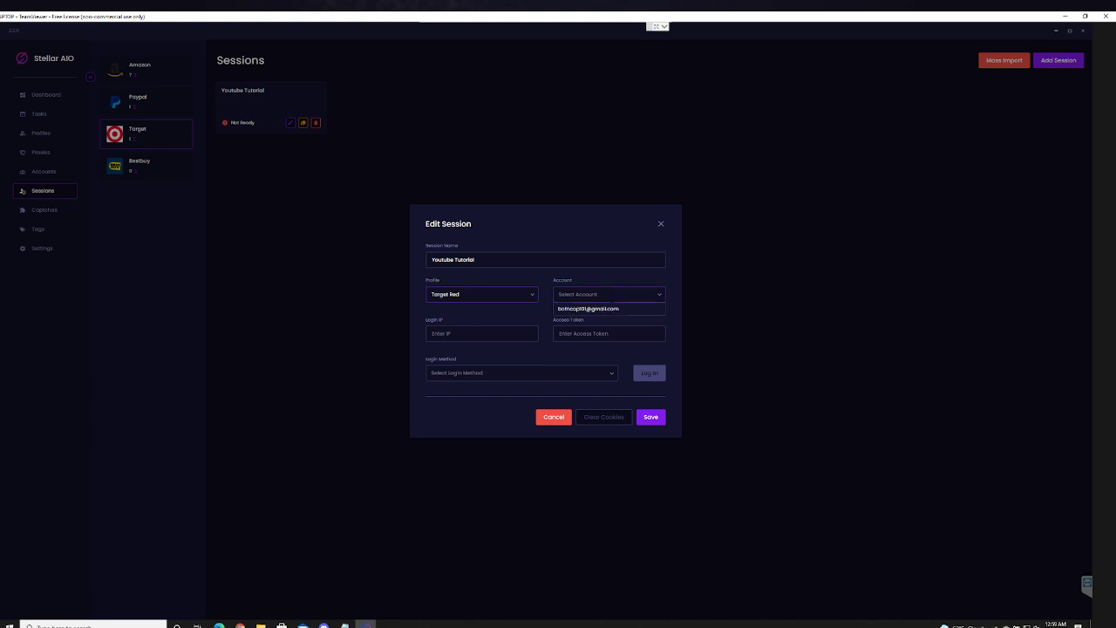
click(583, 310)
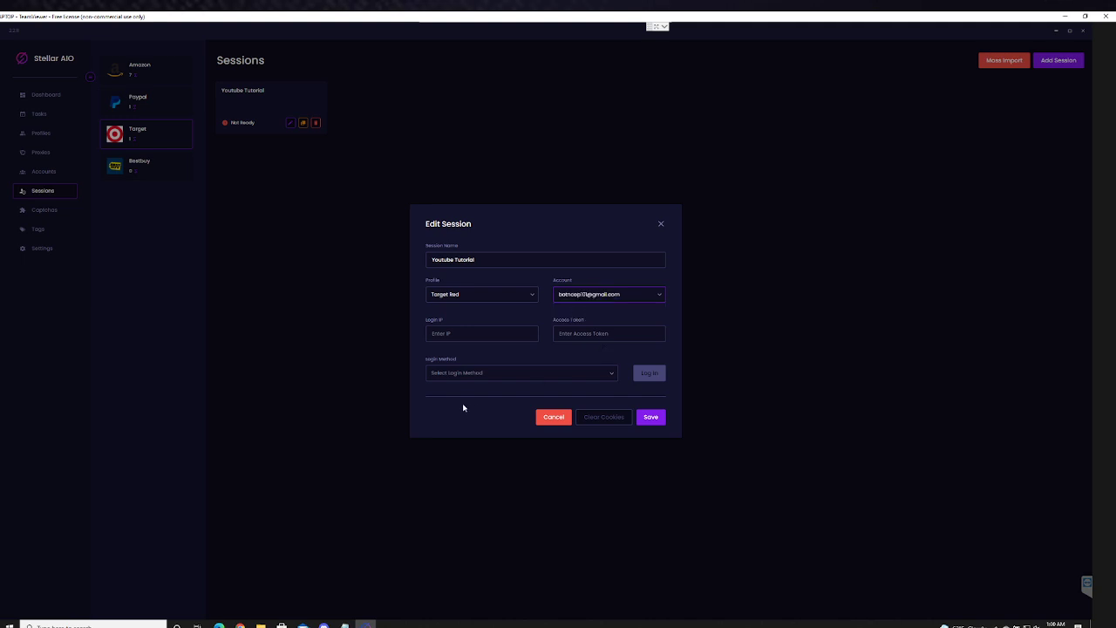
click(522, 373)
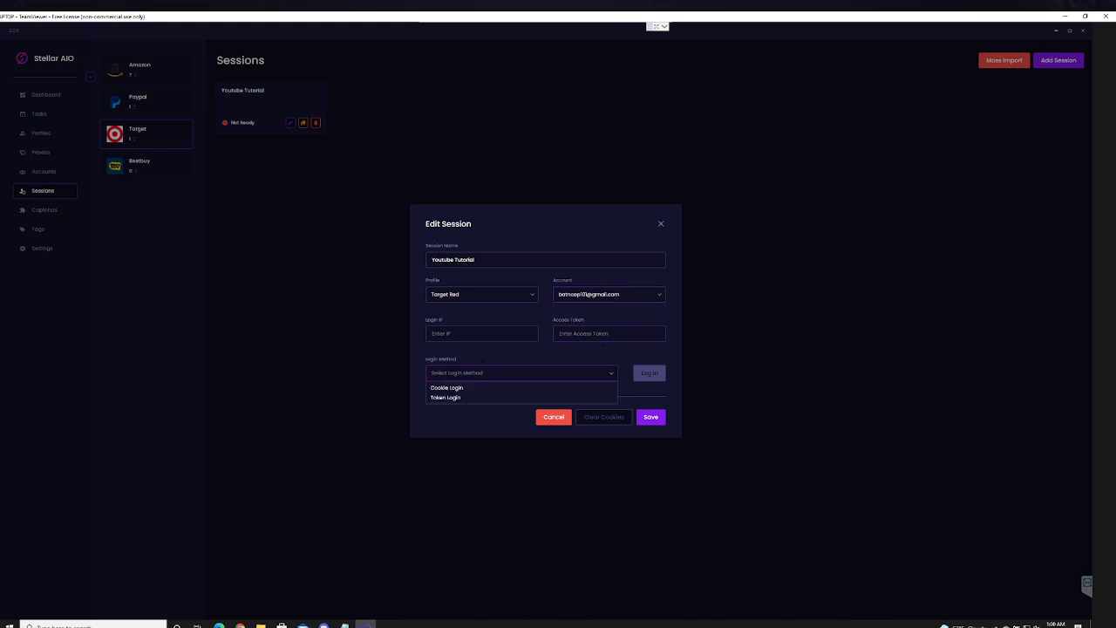
click(444, 398)
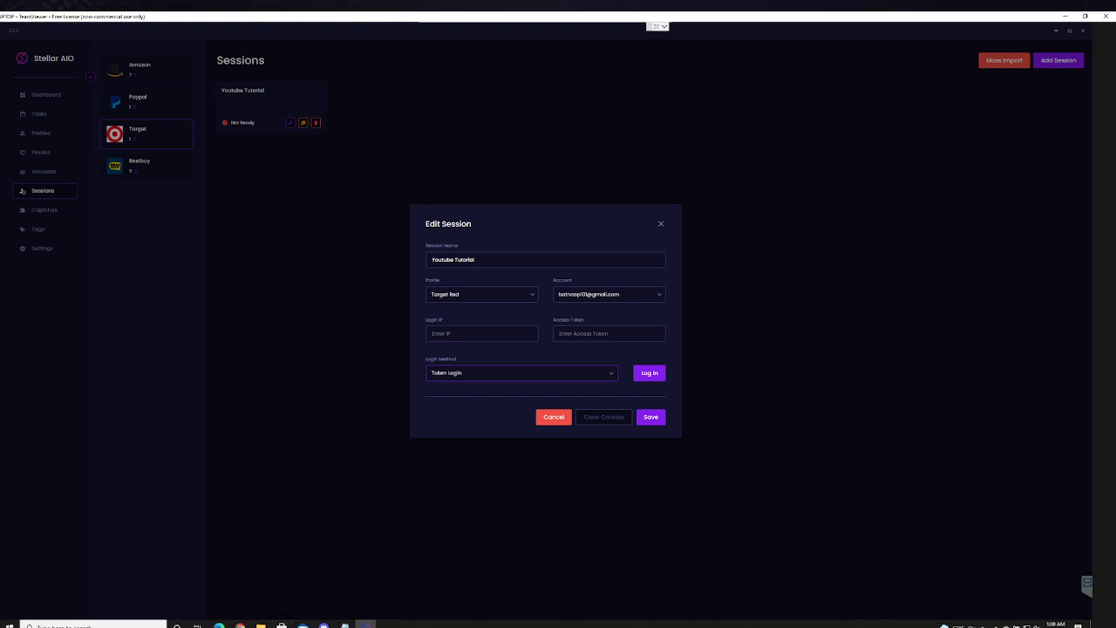
mouse_move(281, 626)
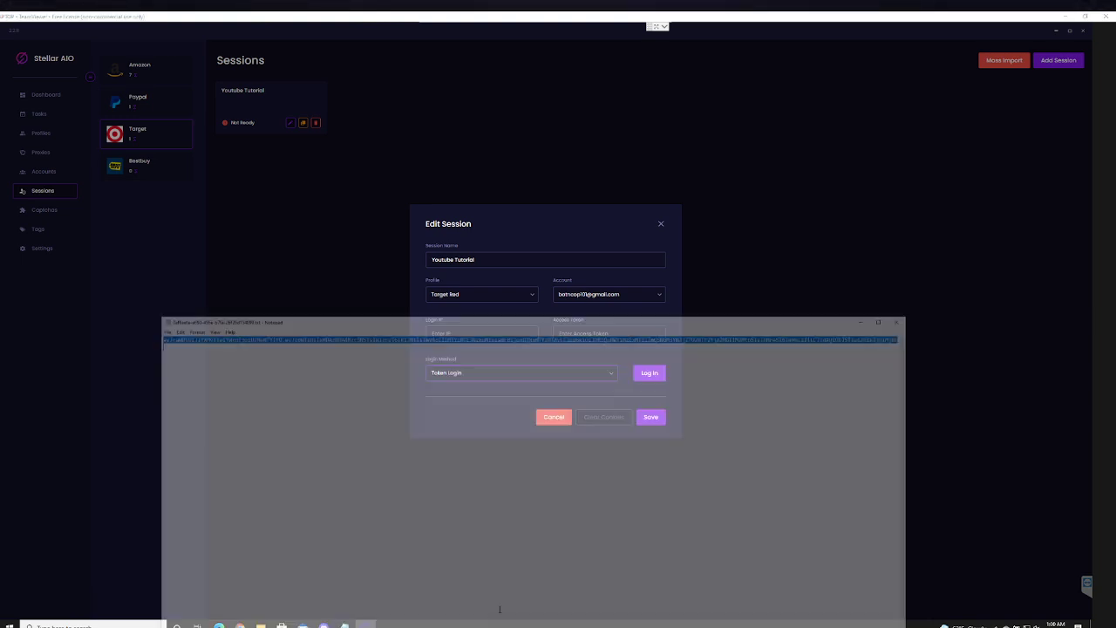
Step: Paste the access token from Notepad into Access Token and log the session in
click(498, 603)
click(431, 335)
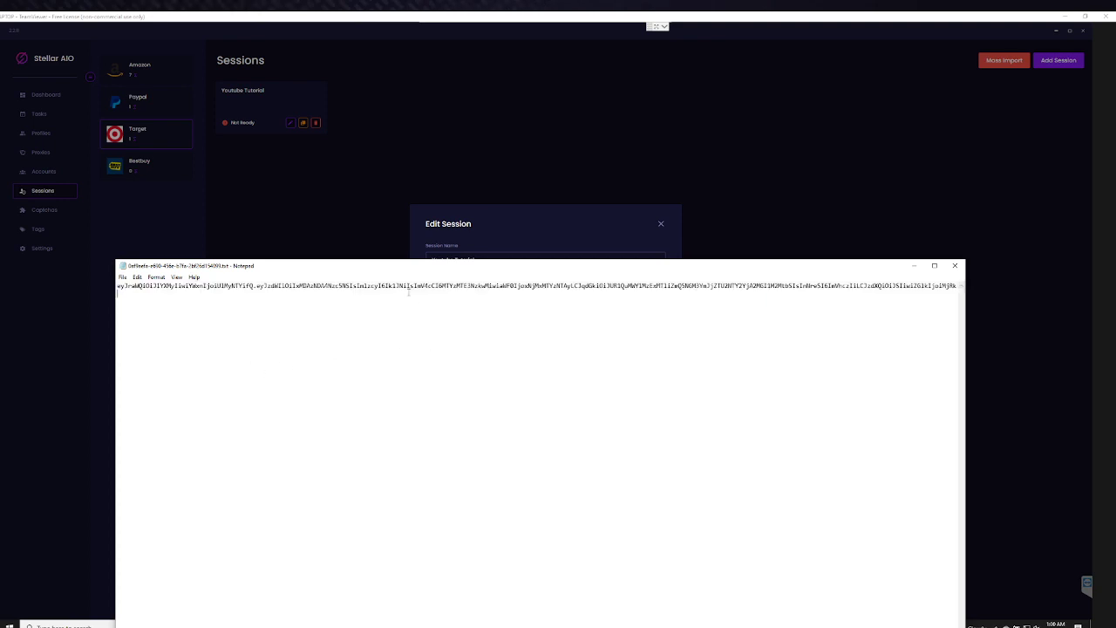
key(ctrl+a)
click(913, 266)
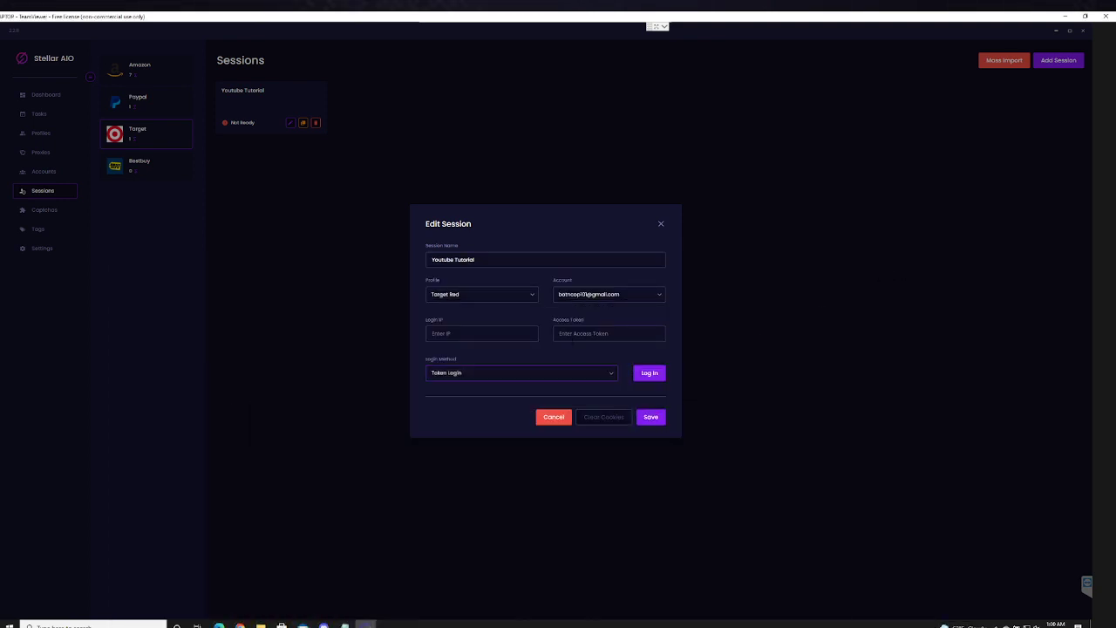
click(575, 333)
key(ctrl+v)
click(653, 375)
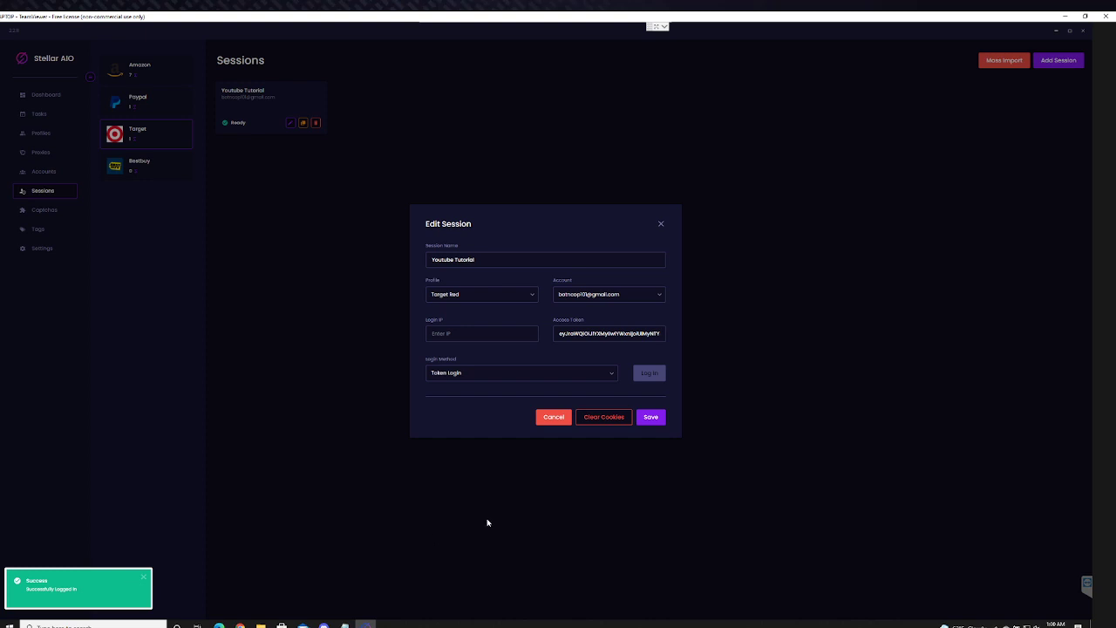
click(650, 417)
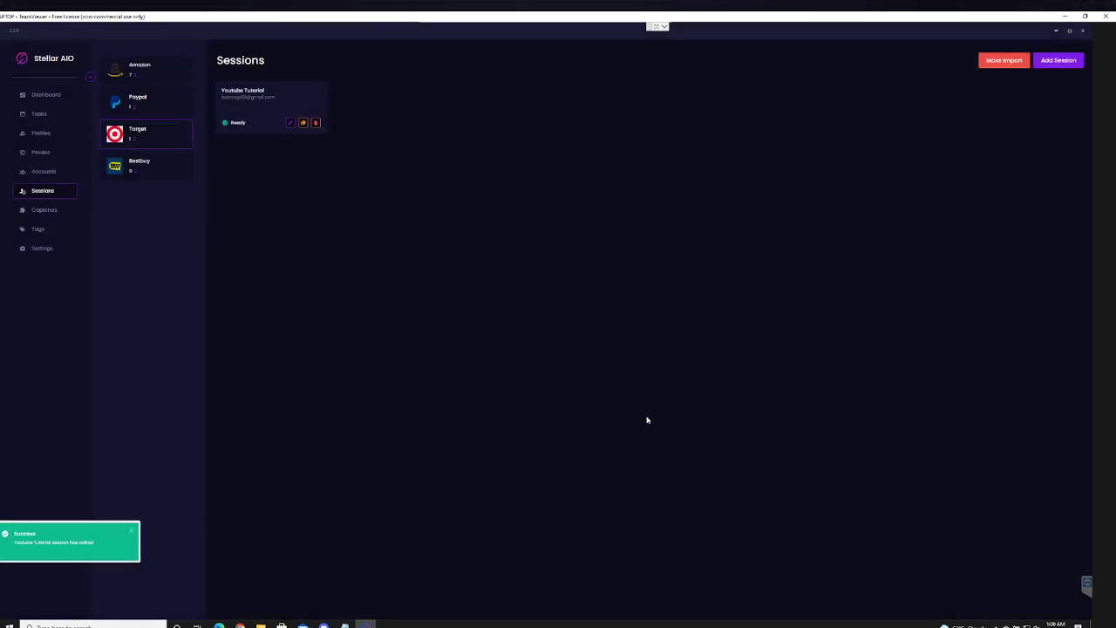